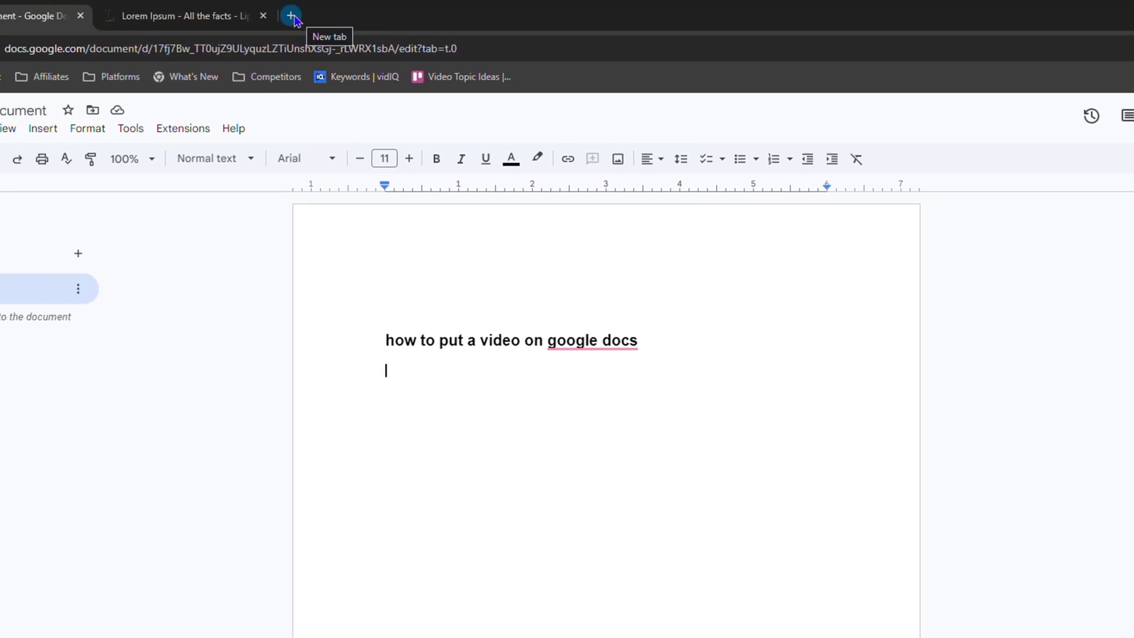
# Open youtube.com in a new Chrome tab.
pyautogui.click(239, 16)
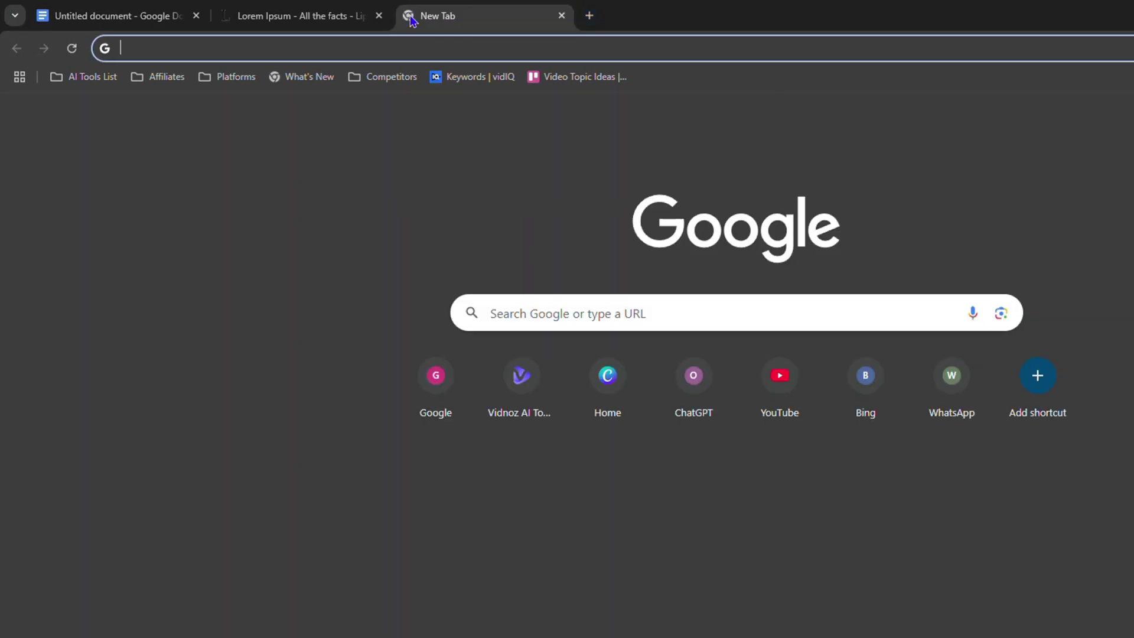
pyautogui.write('you')
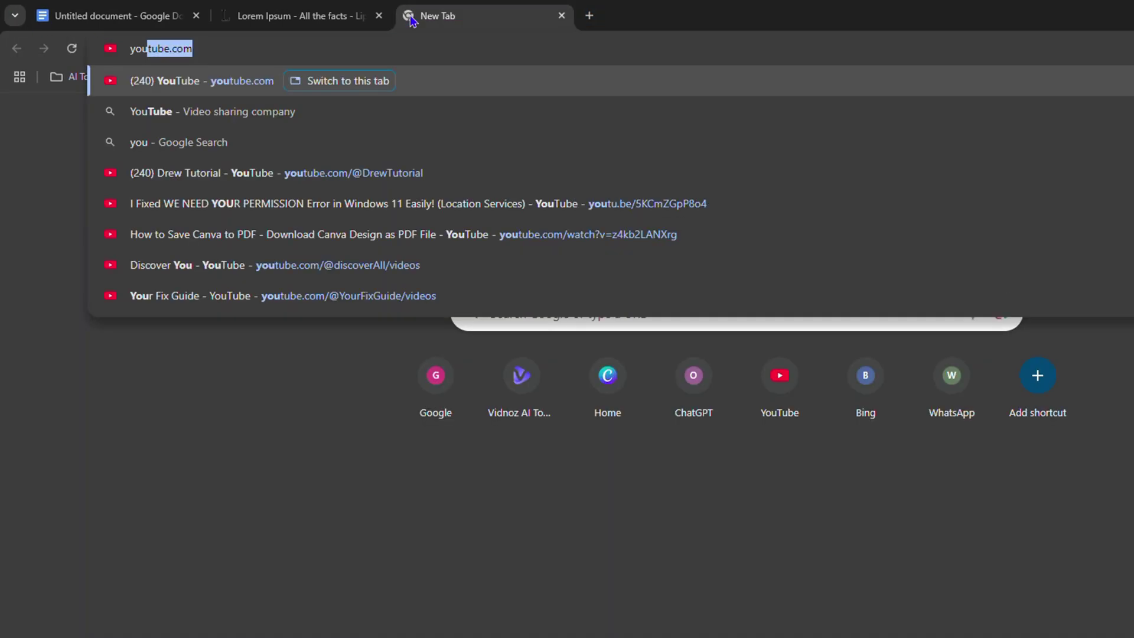
pyautogui.press('Return')
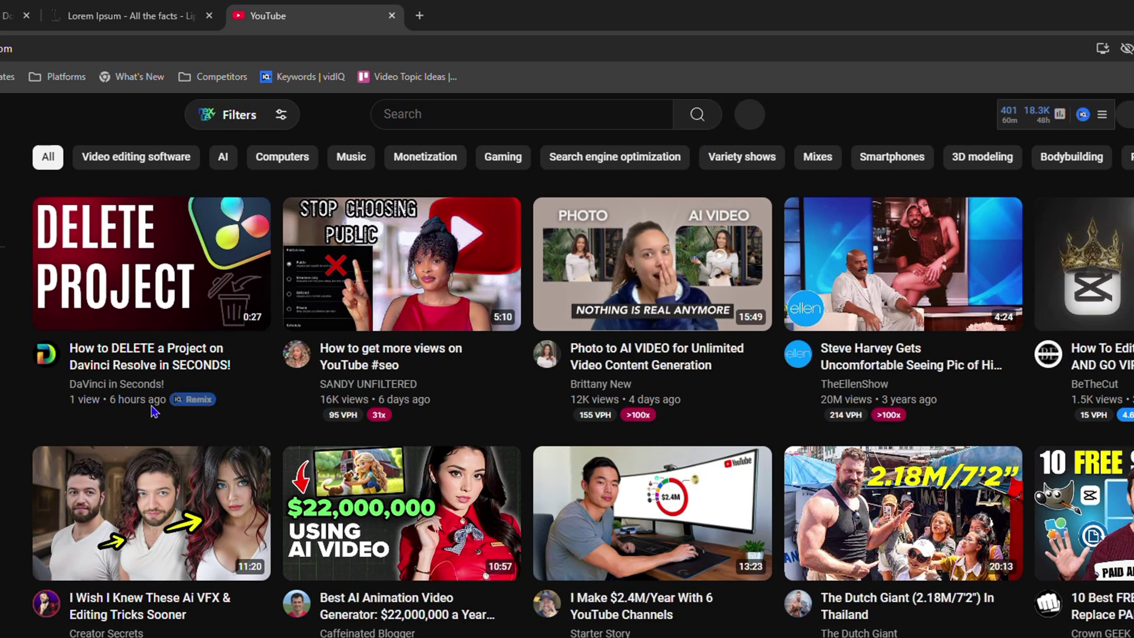
# Open the first video, the DaVinci Resolve project-deletion tutorial, in a background tab.
pyautogui.moveTo(164, 356)
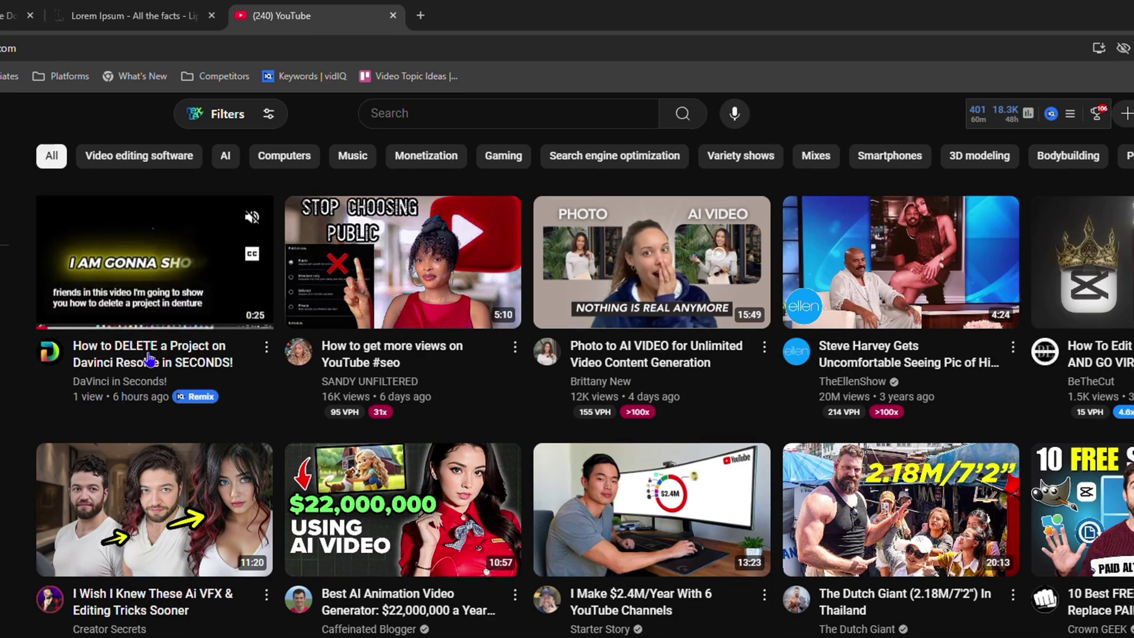
pyautogui.rightClick(145, 359)
pyautogui.click(217, 359)
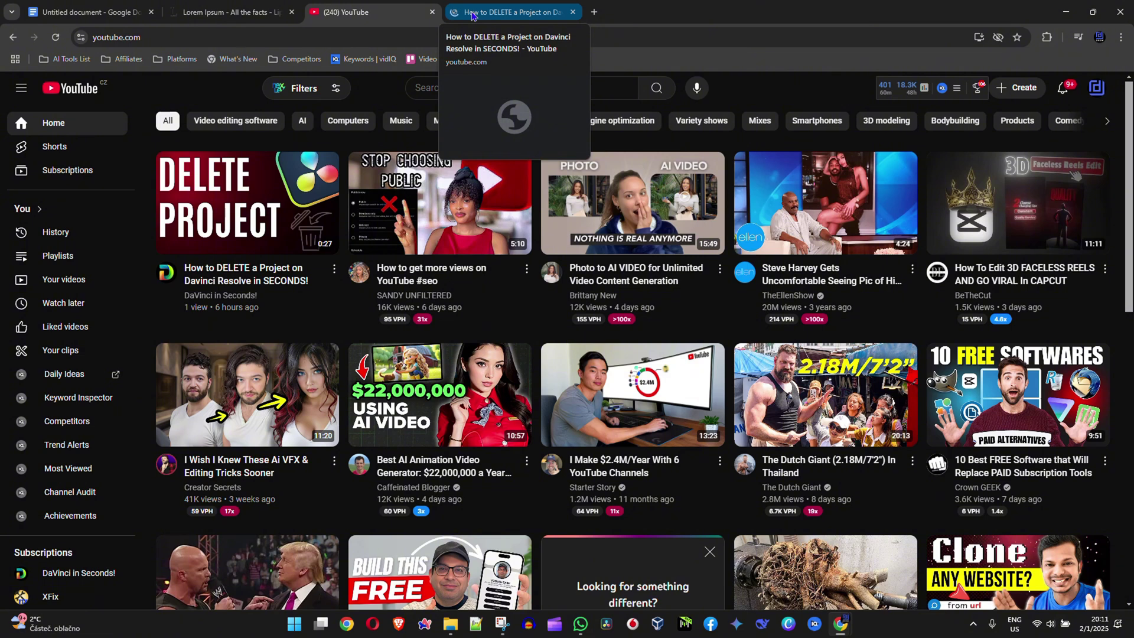
# Pause the DaVinci Resolve deletion video at 0:02 and copy its watch-page URL.
pyautogui.click(472, 15)
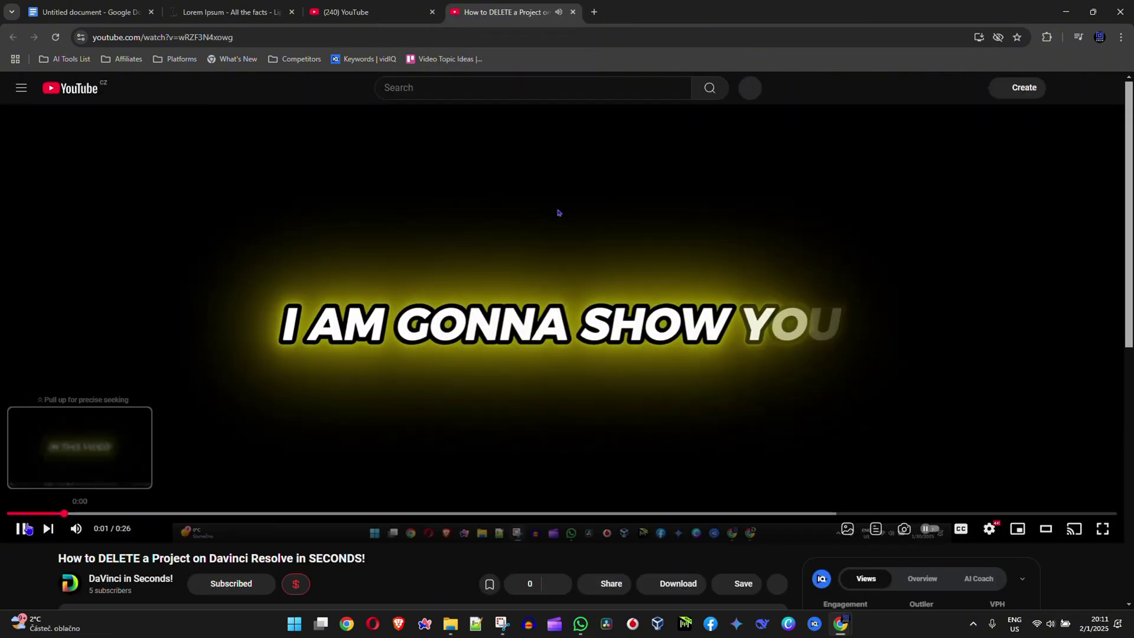
pyautogui.click(19, 533)
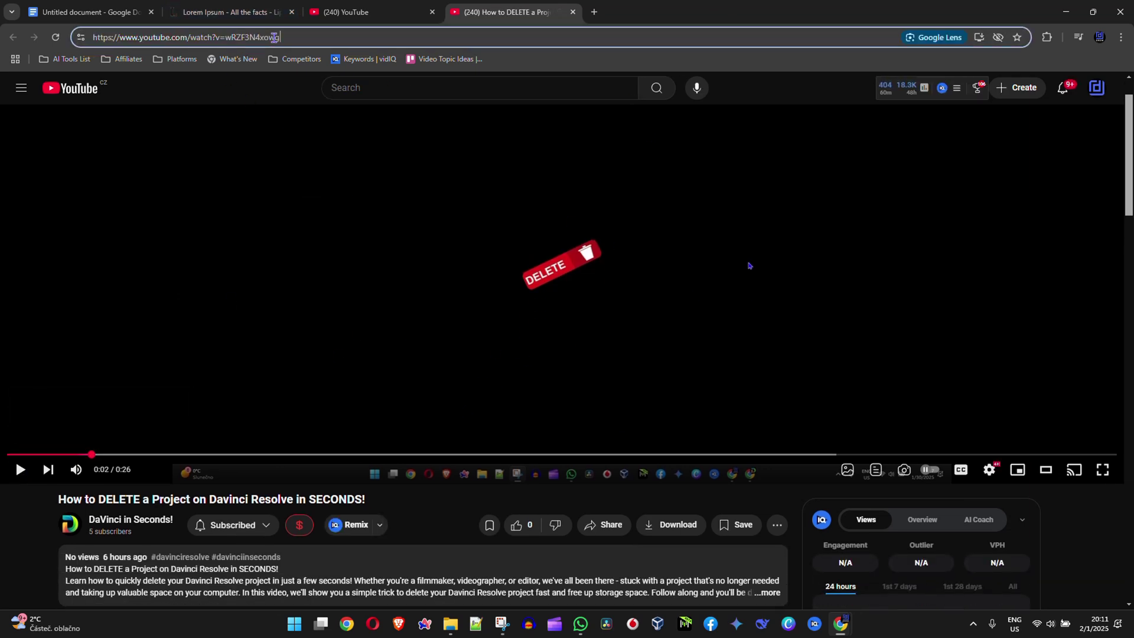
pyautogui.moveTo(282, 36); pyautogui.dragTo(89, 16)
pyautogui.hotkey('ctrl', 'c')
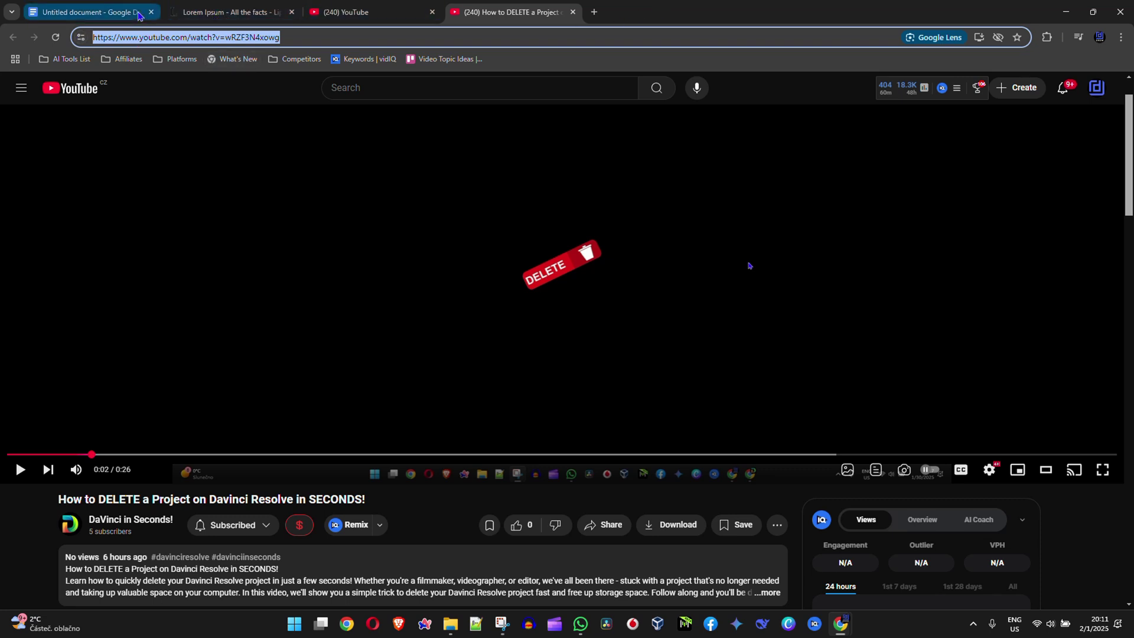
# Paste the copied YouTube watch URL on a new line under the heading as a hyperlink.
pyautogui.click(97, 12)
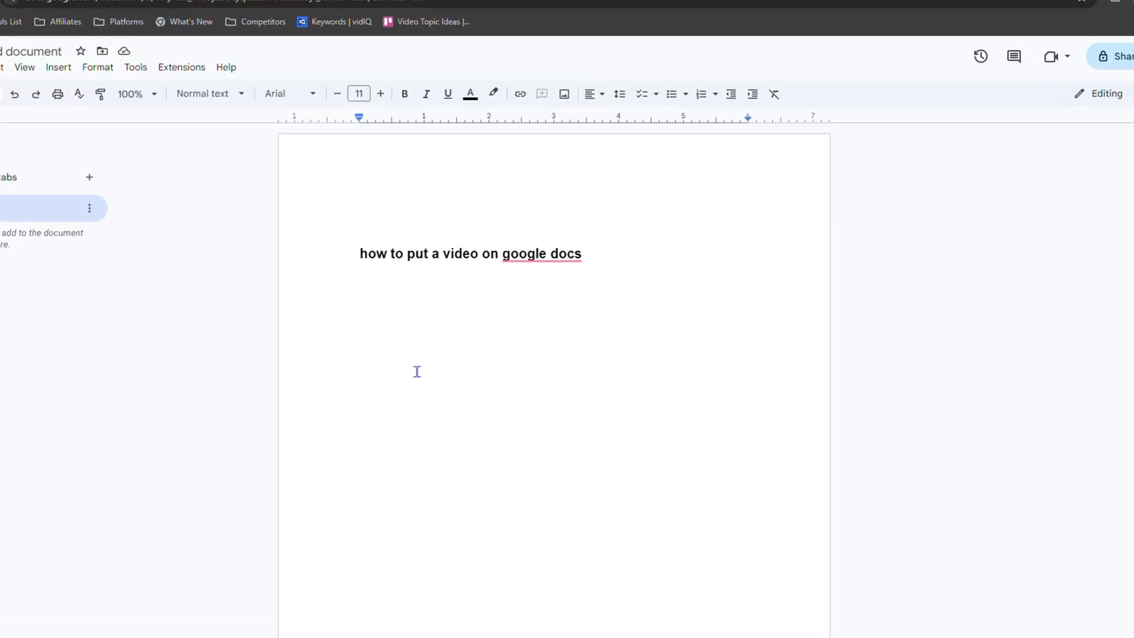
pyautogui.press('Return')
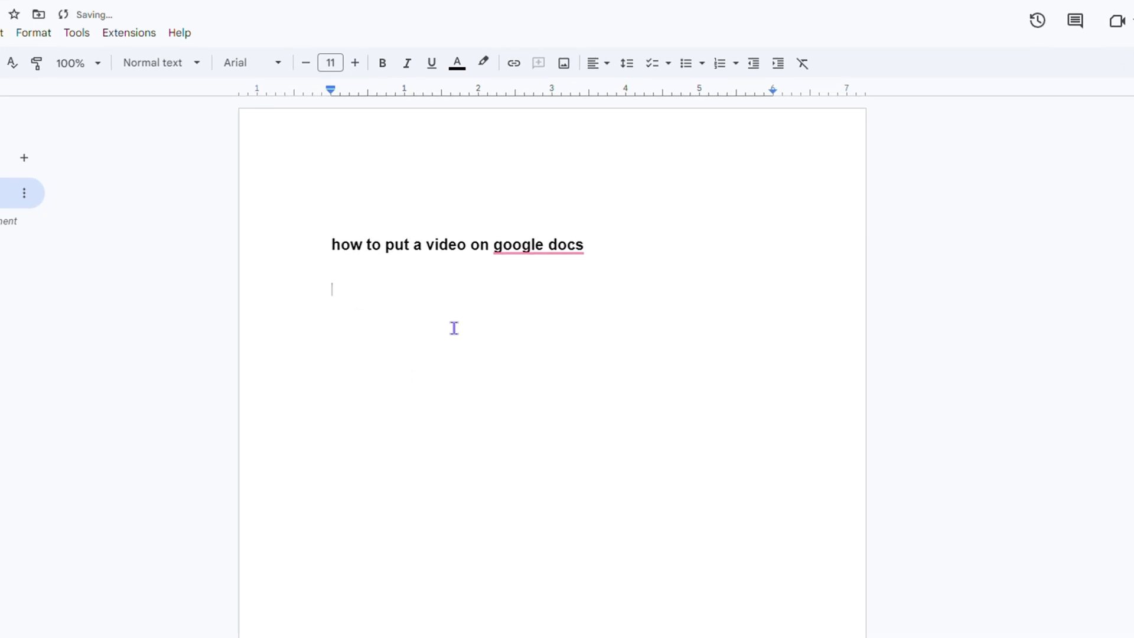
pyautogui.hotkey('ctrl', 'v')
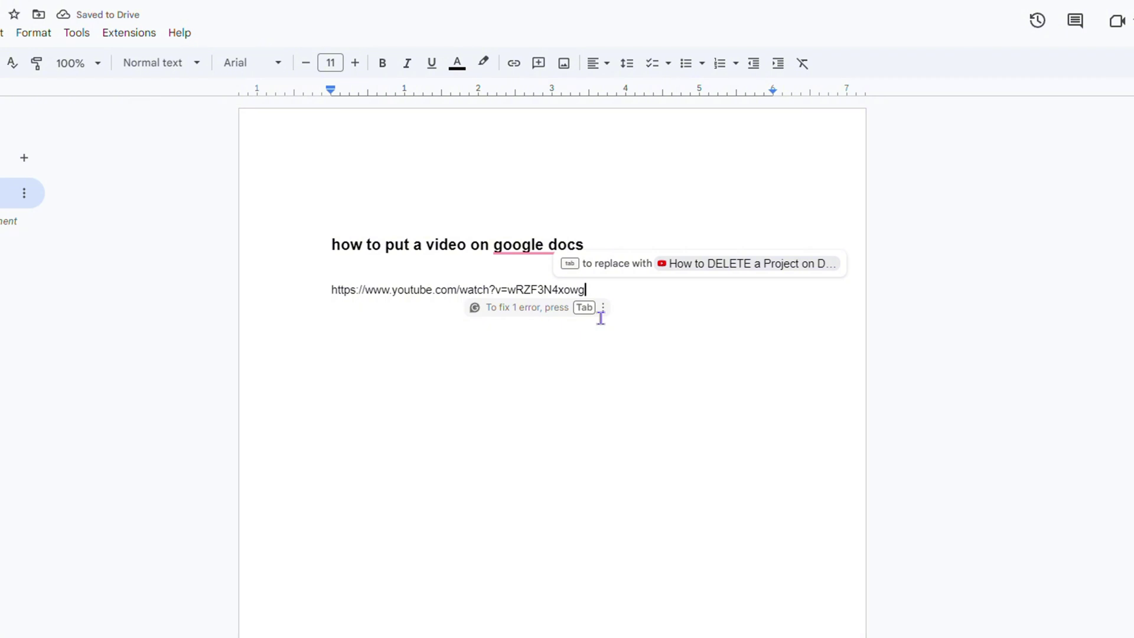
pyautogui.press('Return')
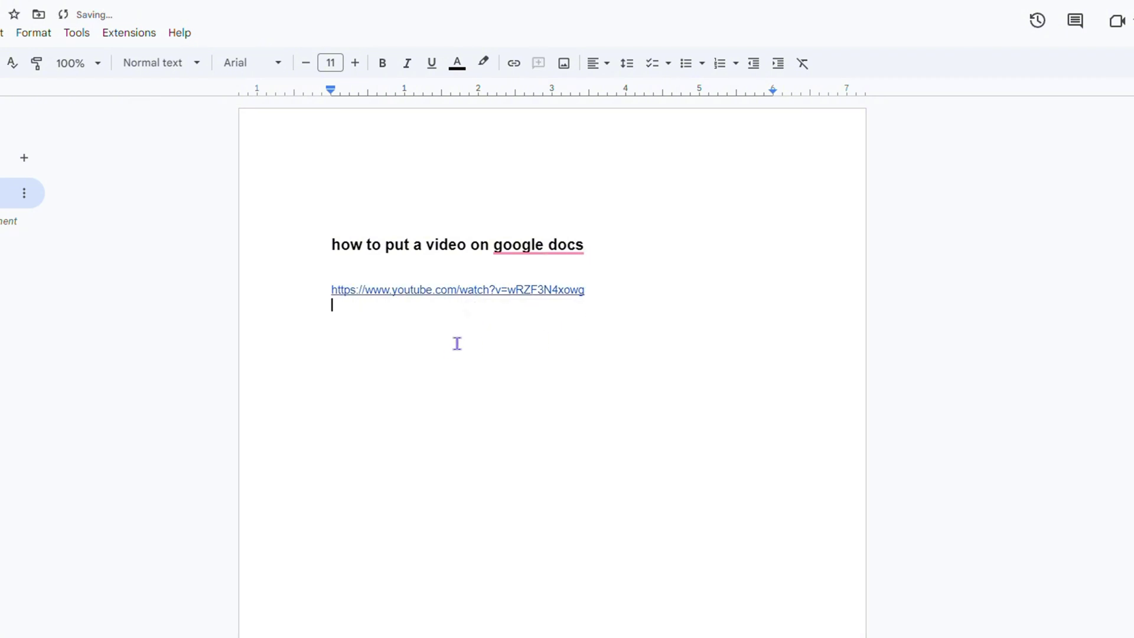
# Check the YouTube link's preview card and open the linked video in a new tab.
pyautogui.click(514, 294)
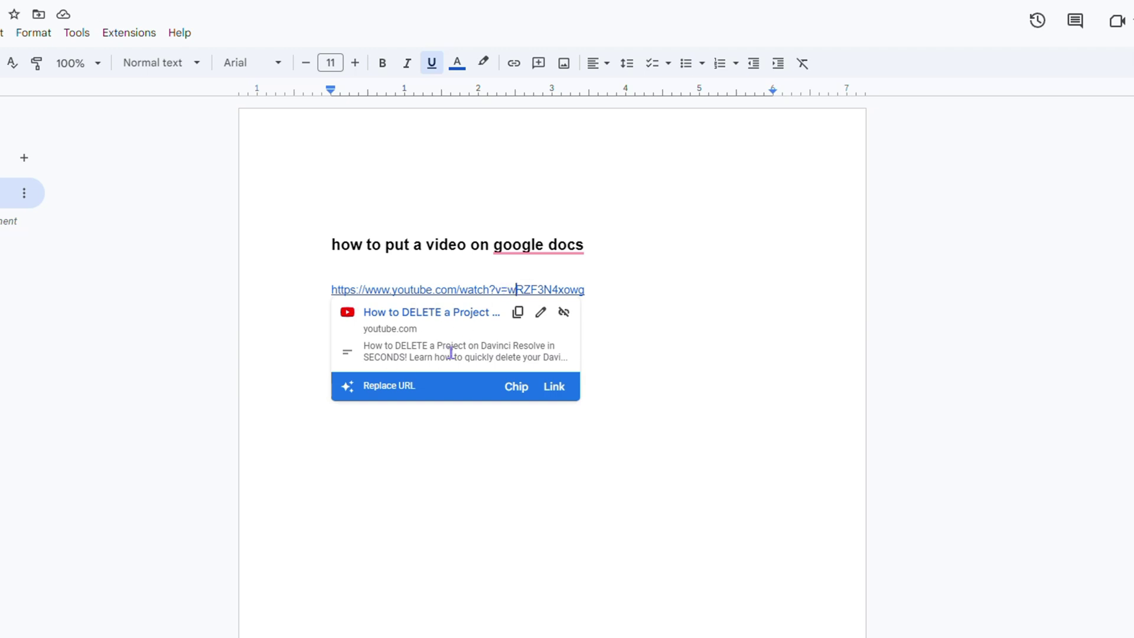
pyautogui.click(443, 313)
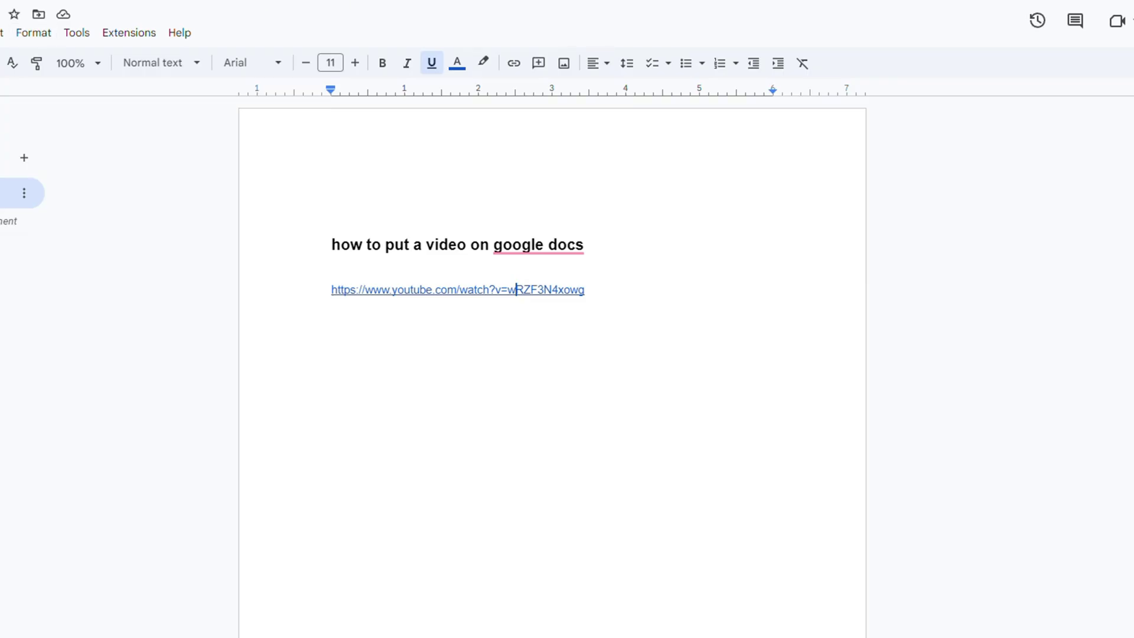
pyautogui.click(597, 306)
pyautogui.click(578, 293)
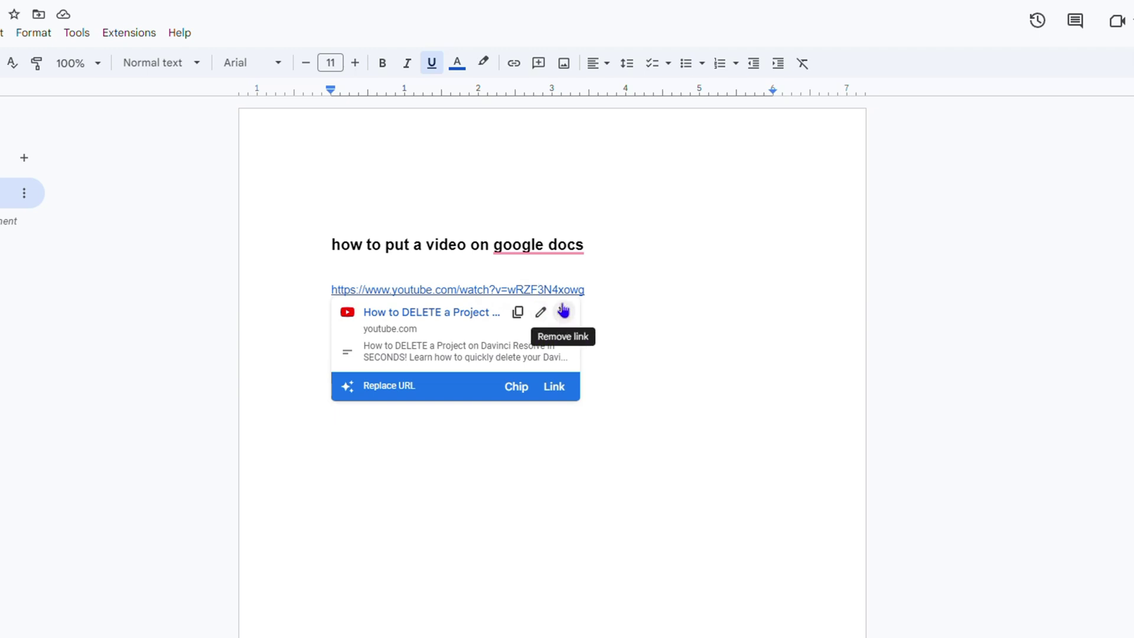
# Select the entire YouTube URL and delete it.
pyautogui.click(590, 305)
pyautogui.moveTo(587, 292); pyautogui.dragTo(239, 302)
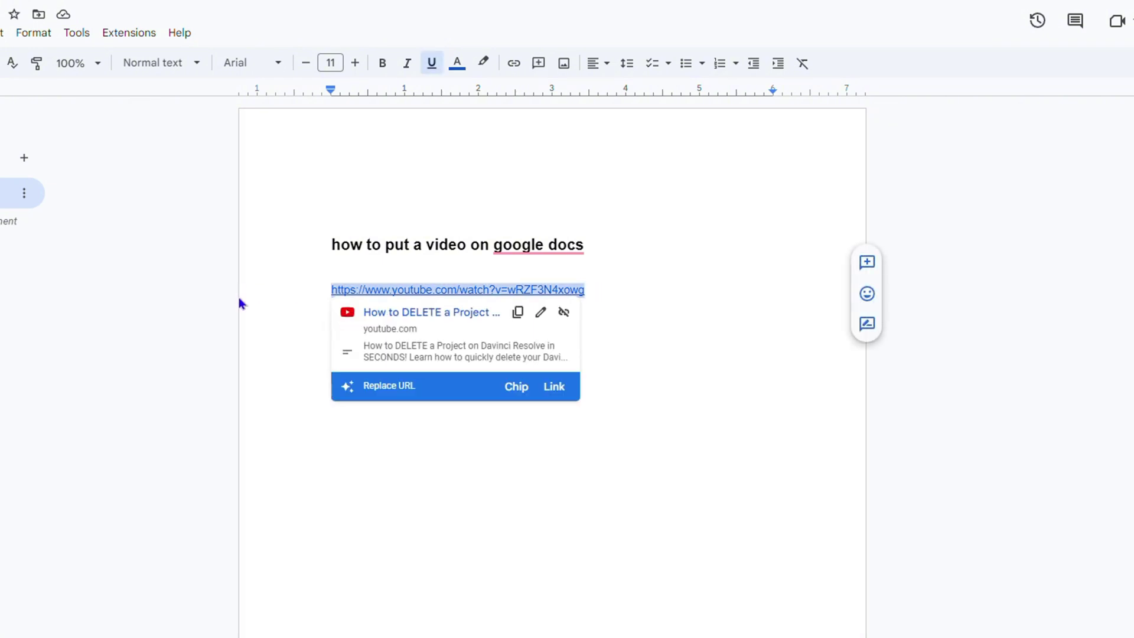
pyautogui.press('BackSpace')
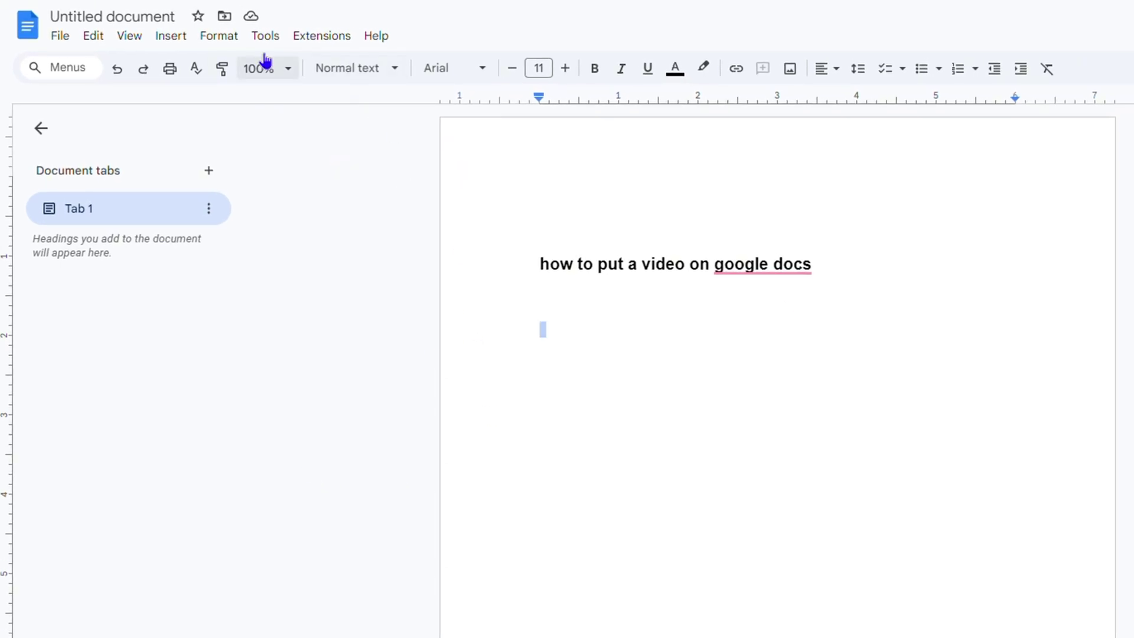
pyautogui.click(168, 37)
pyautogui.moveTo(207, 70)
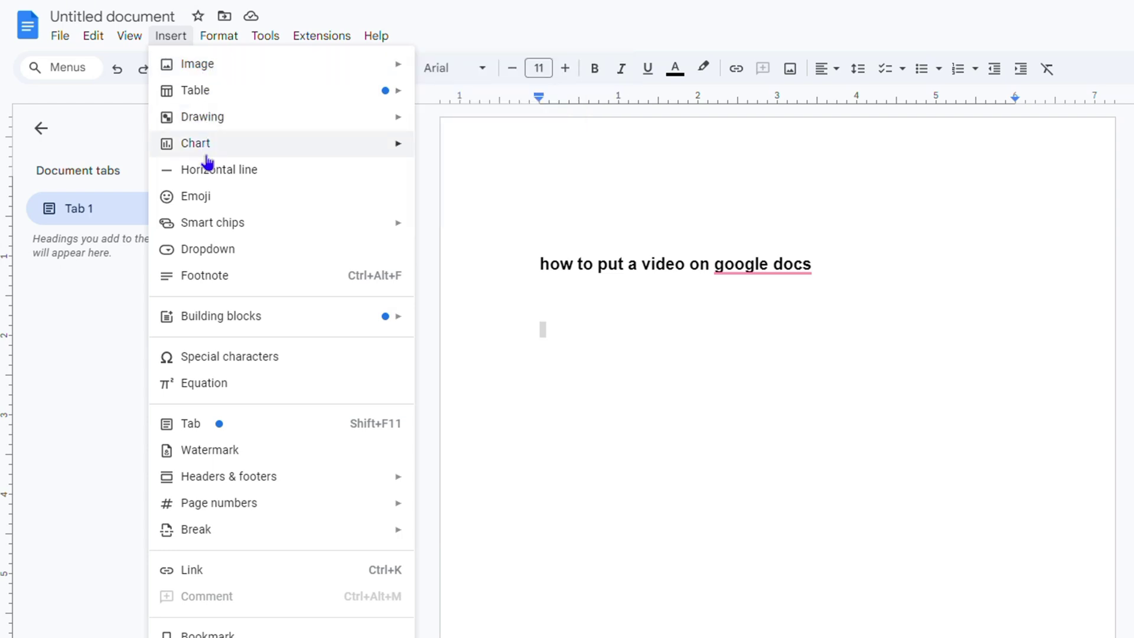
pyautogui.moveTo(211, 148)
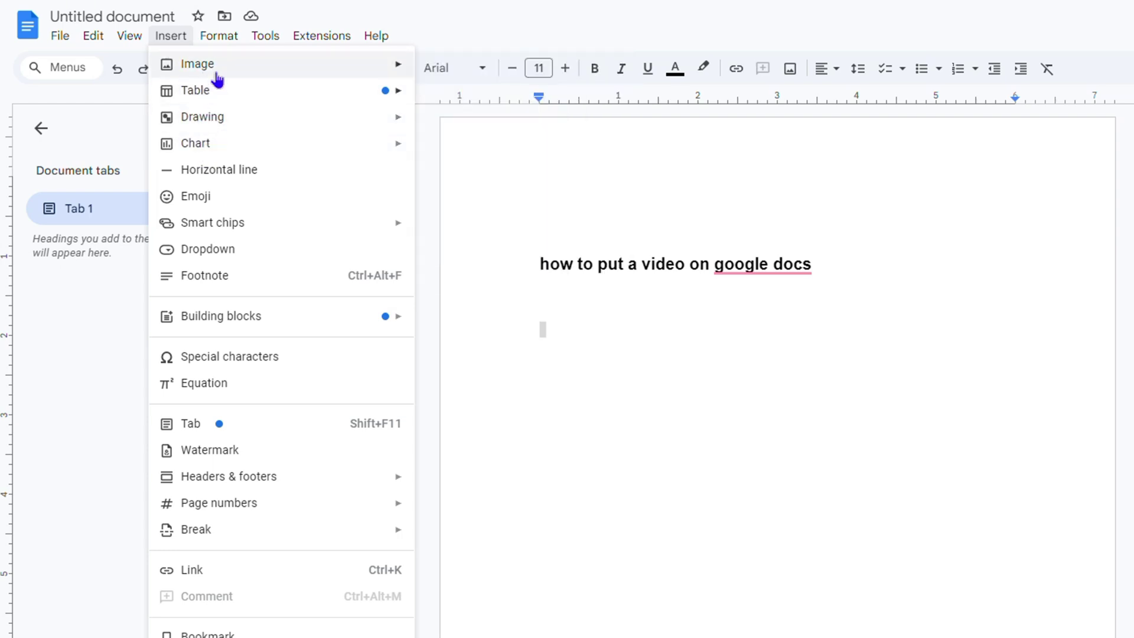
pyautogui.click(467, 138)
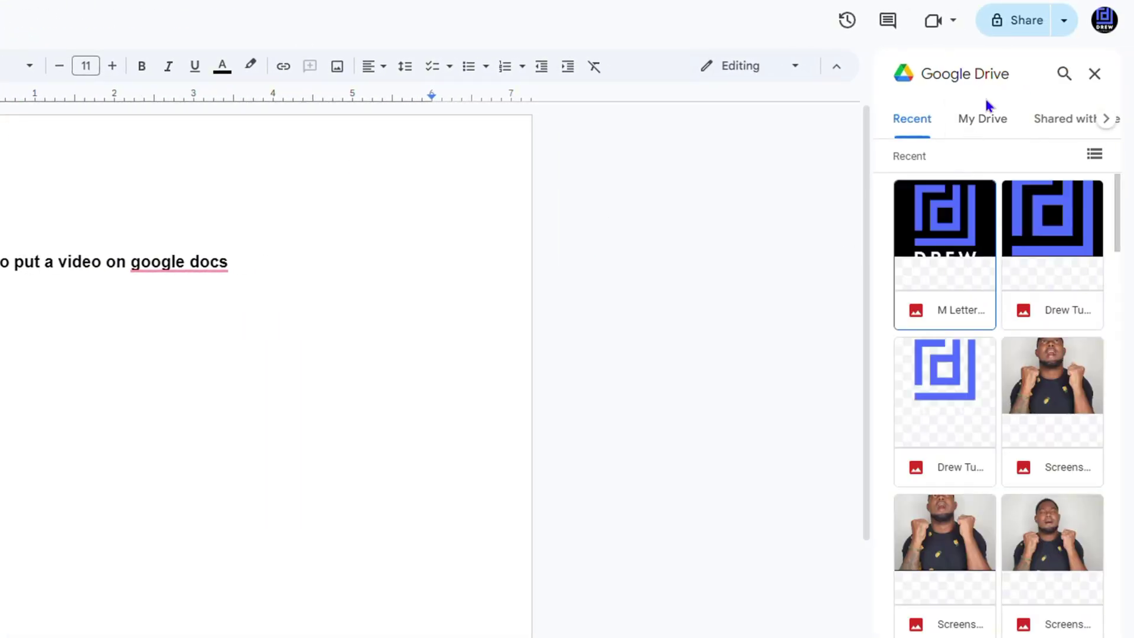
pyautogui.click(985, 118)
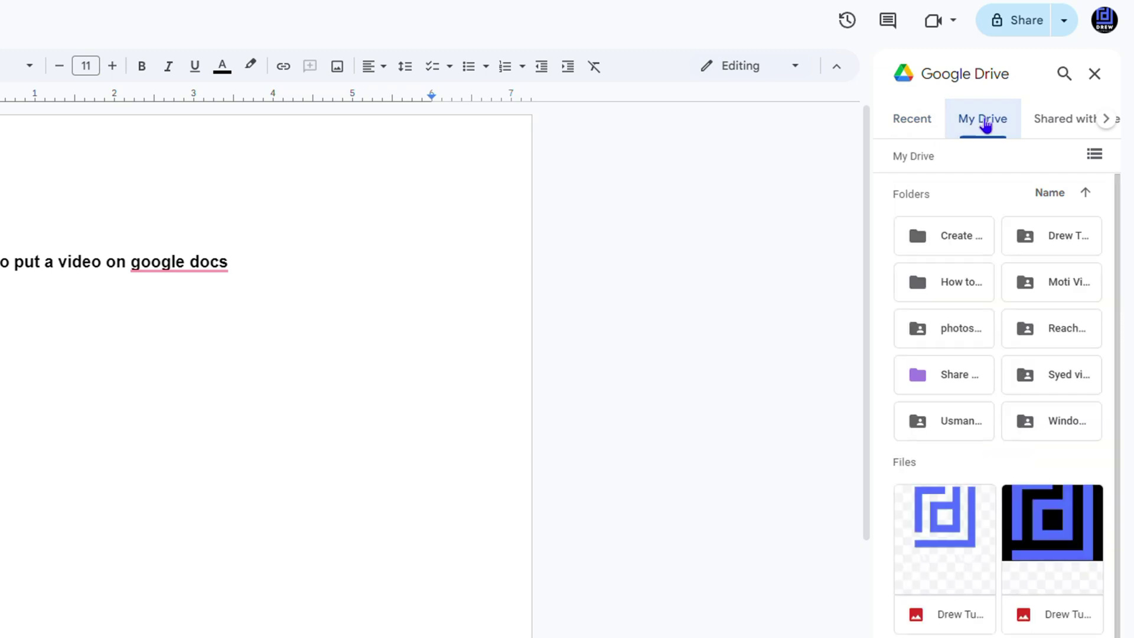
pyautogui.click(1095, 75)
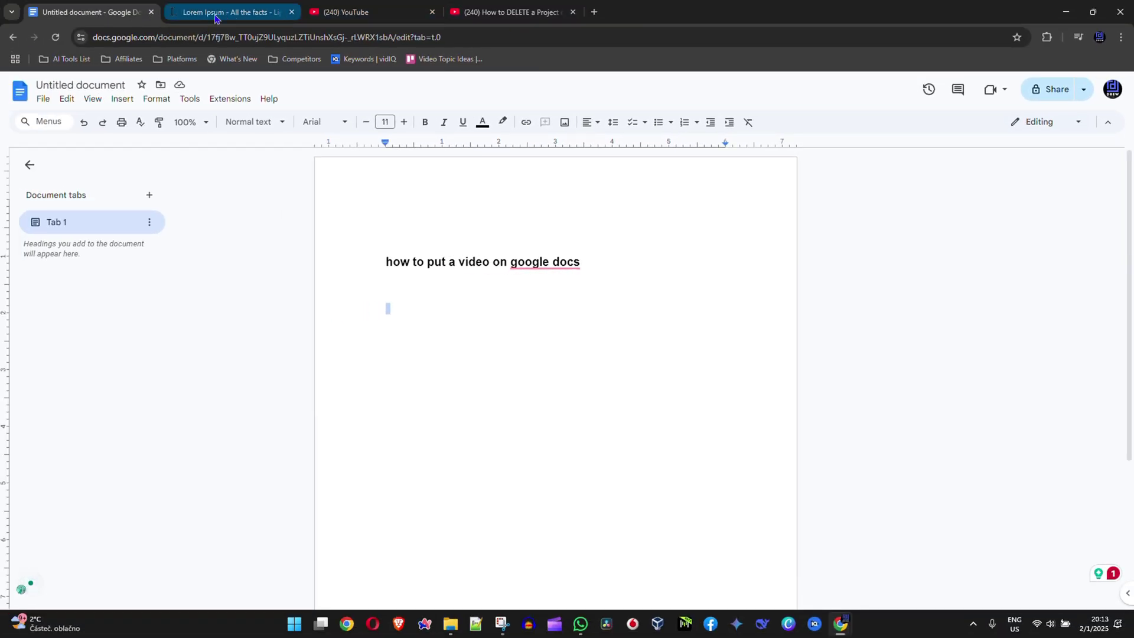
# Close the Lorem Ipsum tab and open Google Drive from the apps grid in a new tab.
pyautogui.click(289, 12)
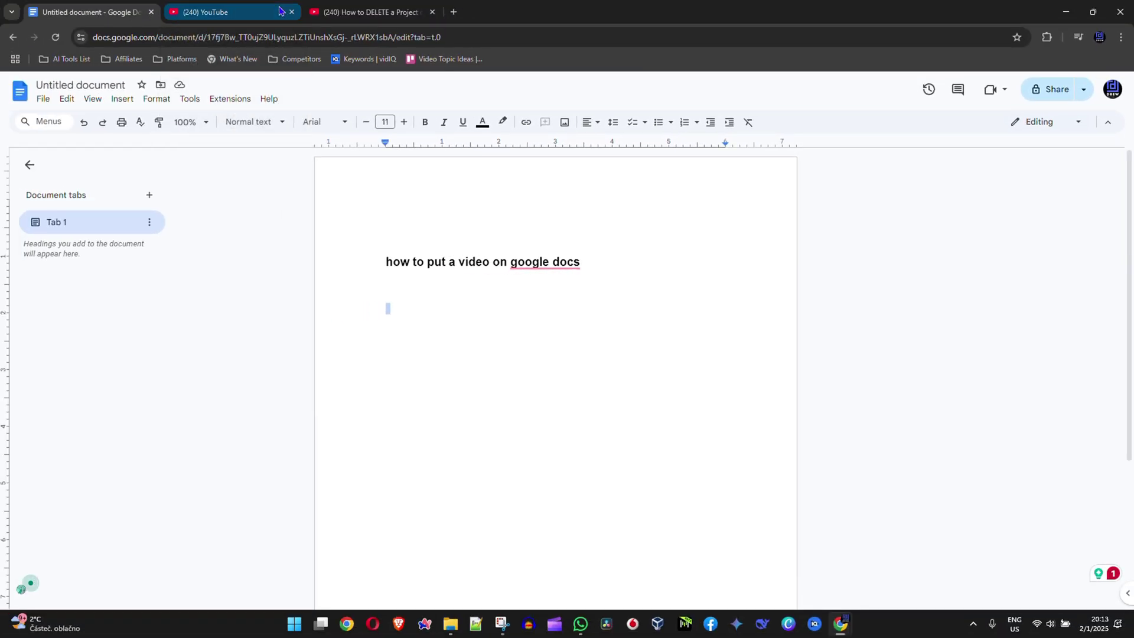
pyautogui.click(454, 13)
pyautogui.click(1087, 92)
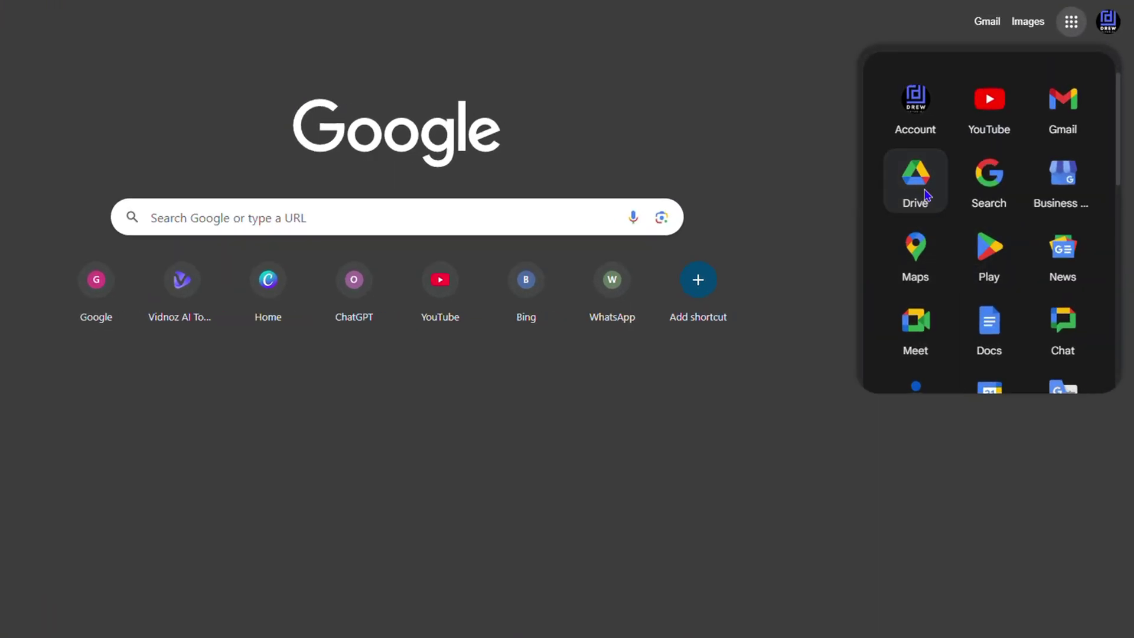
pyautogui.click(926, 195)
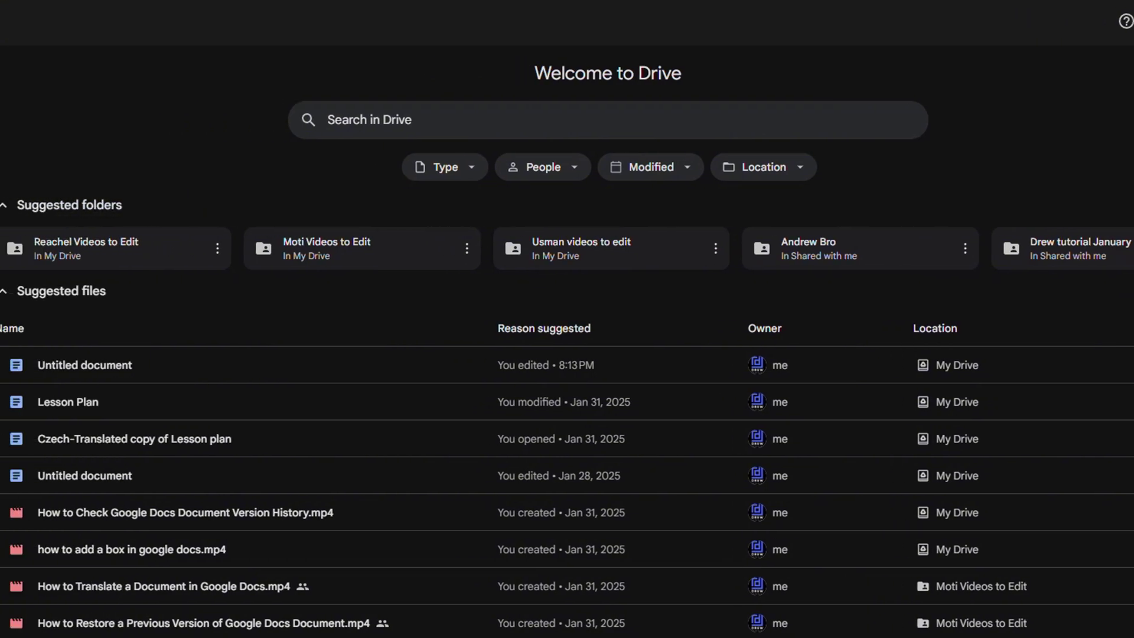
# Open My Drive's Moti Videos to Edit folder and bring up Share for the How to Restore a Previous Version video.
pyautogui.click(53, 144)
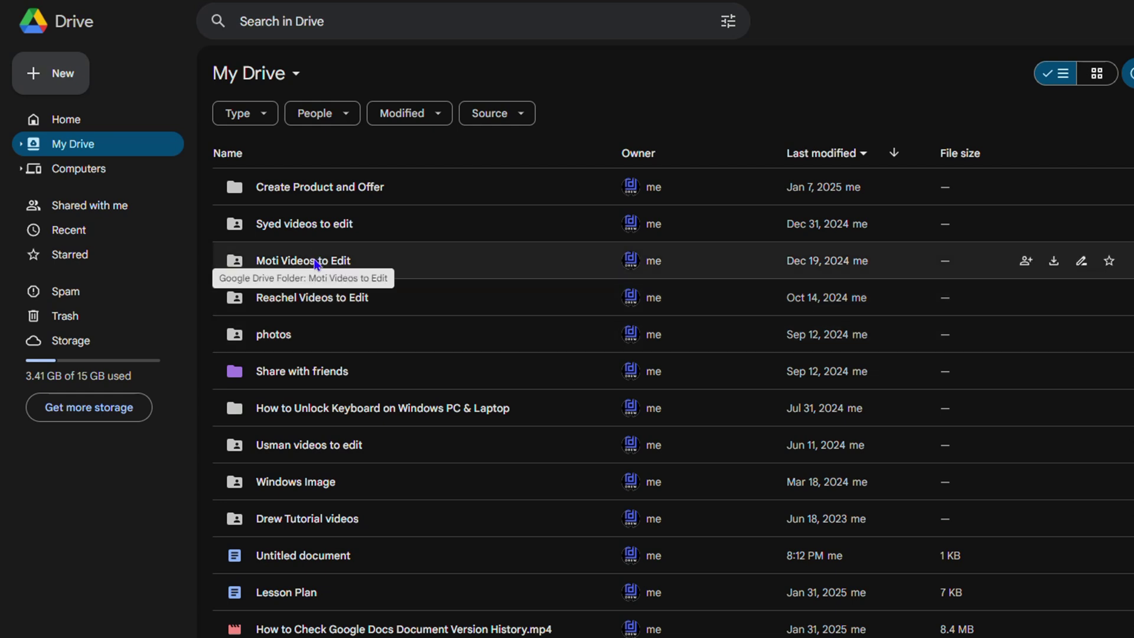
pyautogui.doubleClick(314, 261)
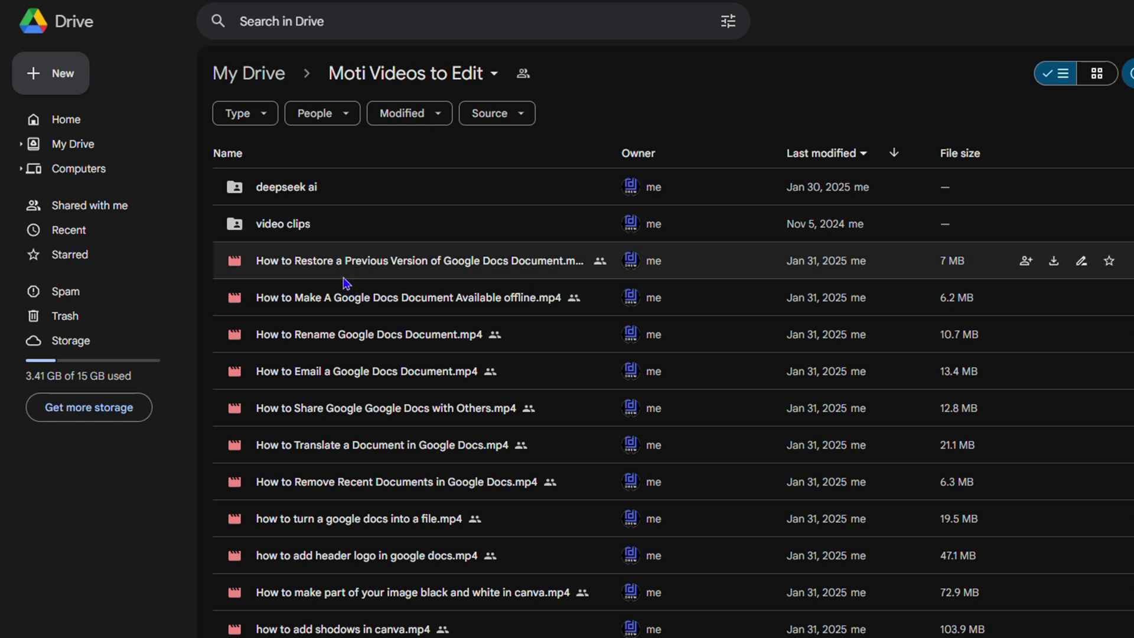
pyautogui.click(318, 269)
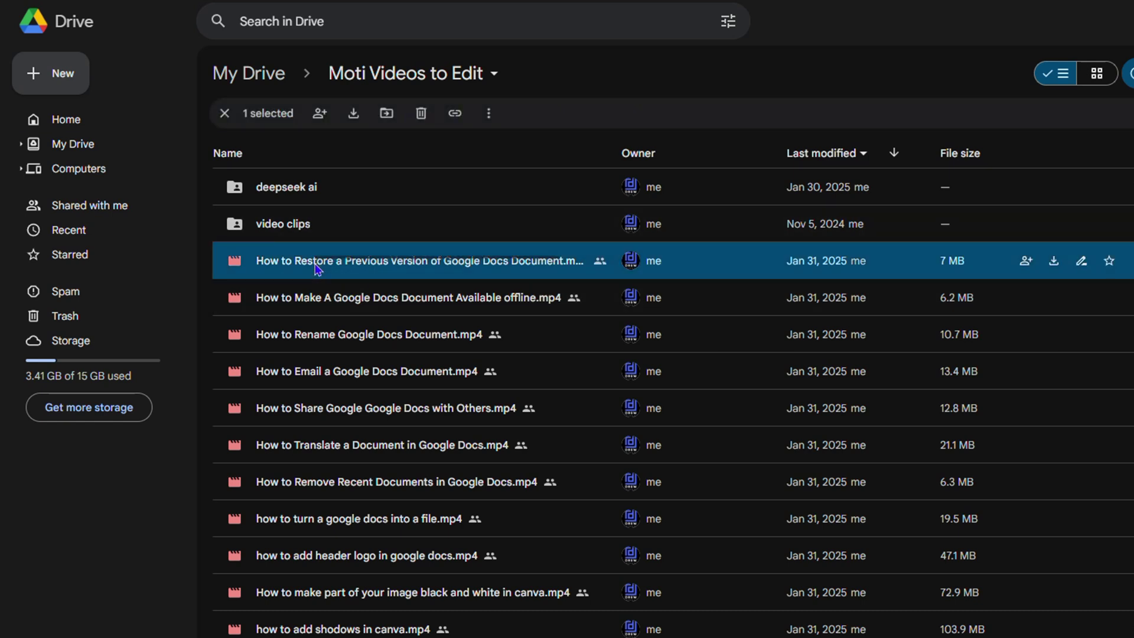
pyautogui.rightClick(317, 269)
pyautogui.moveTo(423, 402)
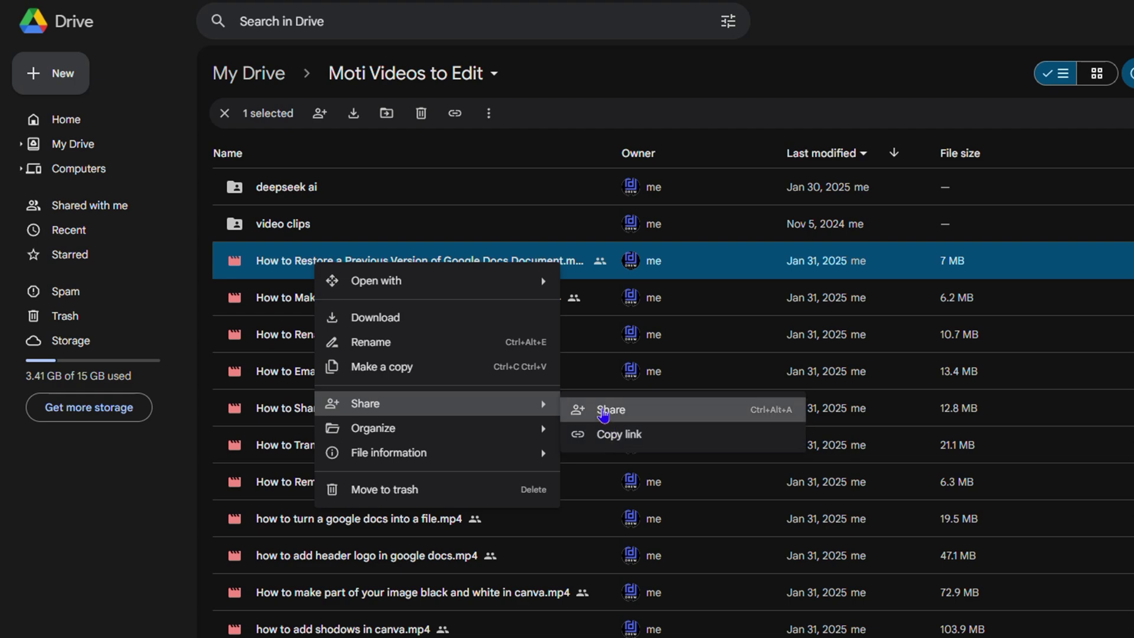
# Change the video's General access from Restricted to Anyone with the link and copy the link.
pyautogui.click(591, 409)
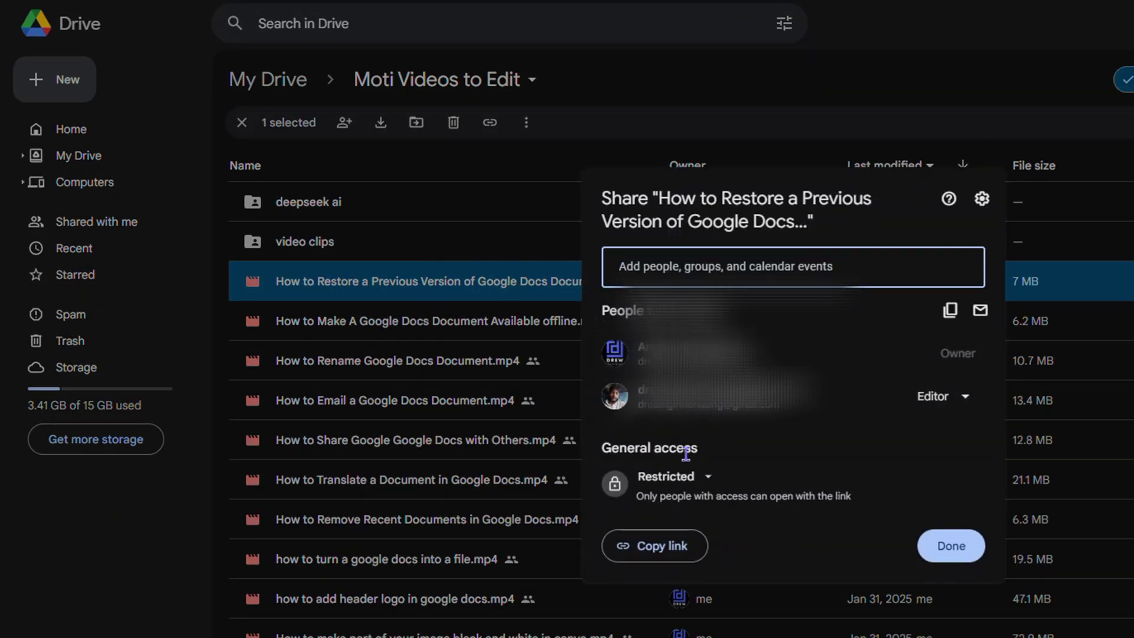
pyautogui.click(704, 479)
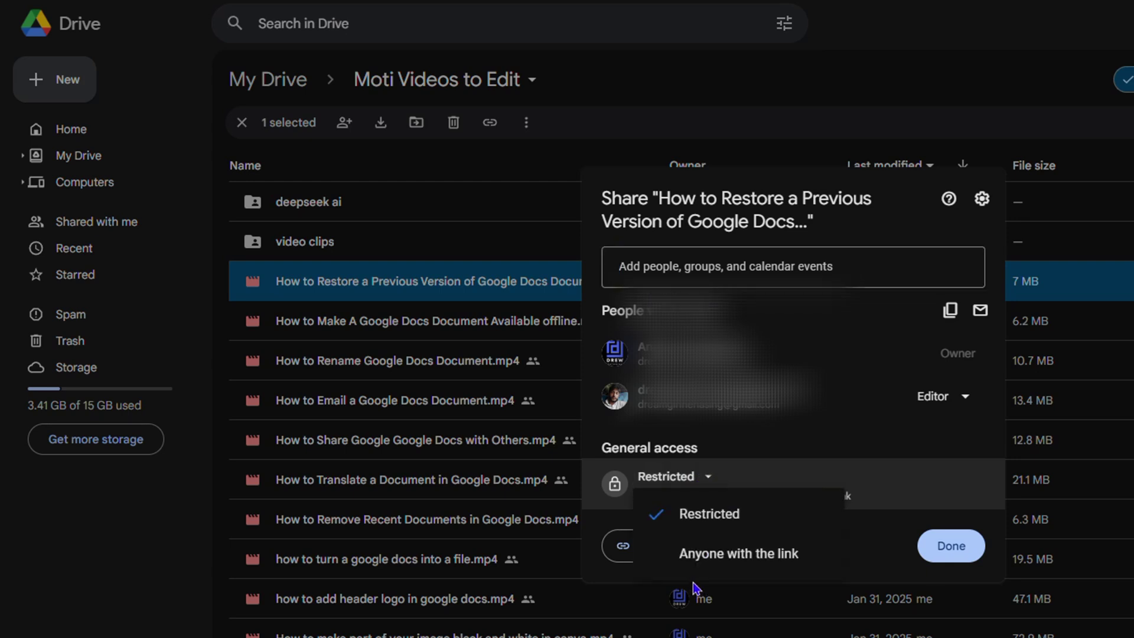
pyautogui.click(715, 561)
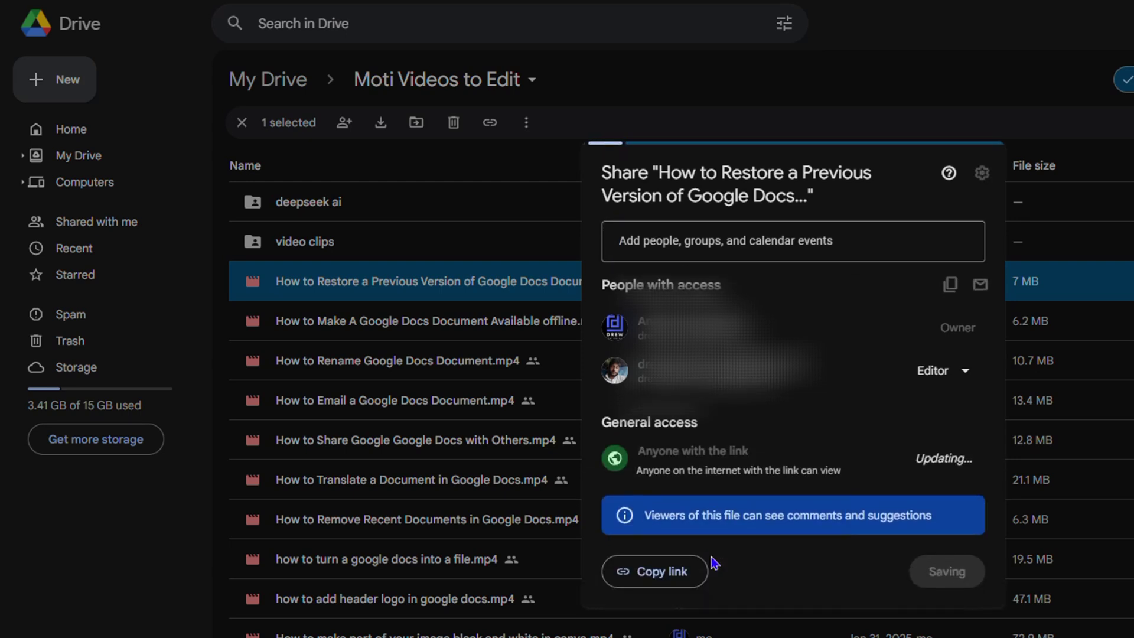
pyautogui.click(655, 574)
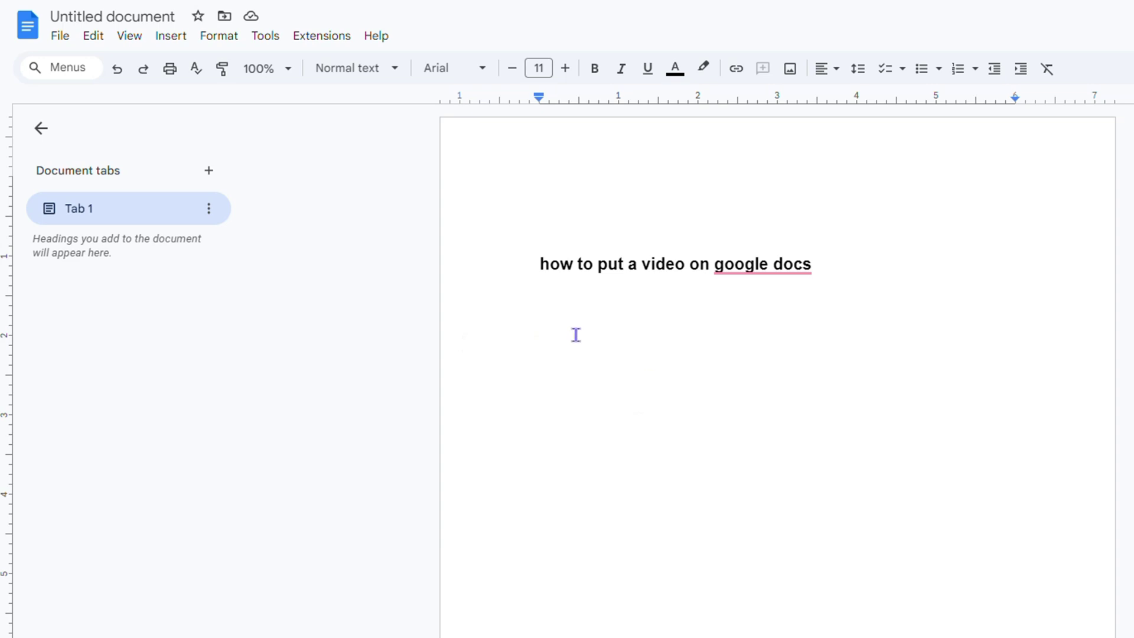
# Paste the Drive sharing link under the title as a hyperlink and show its preview card.
pyautogui.hotkey('ctrl', 'v')
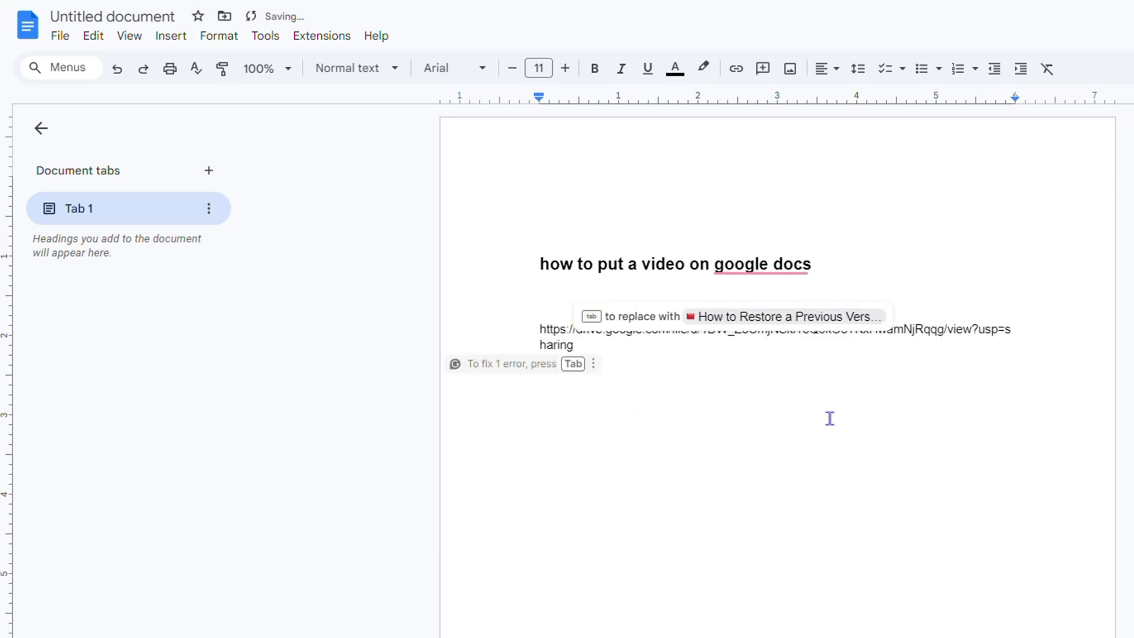
pyautogui.press('Return')
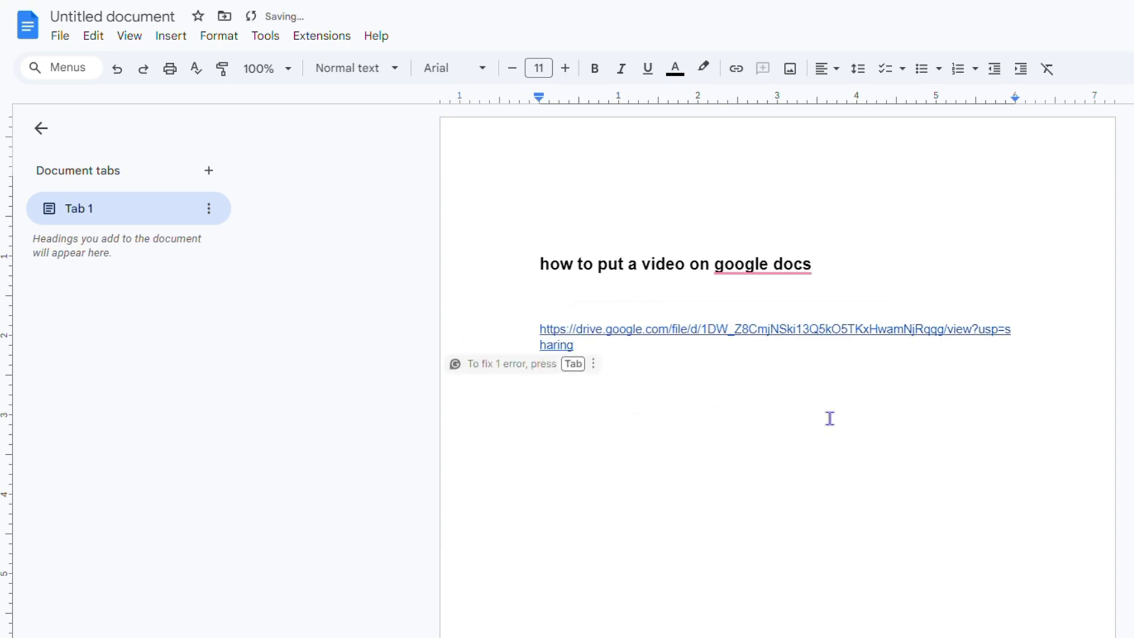
pyautogui.click(656, 329)
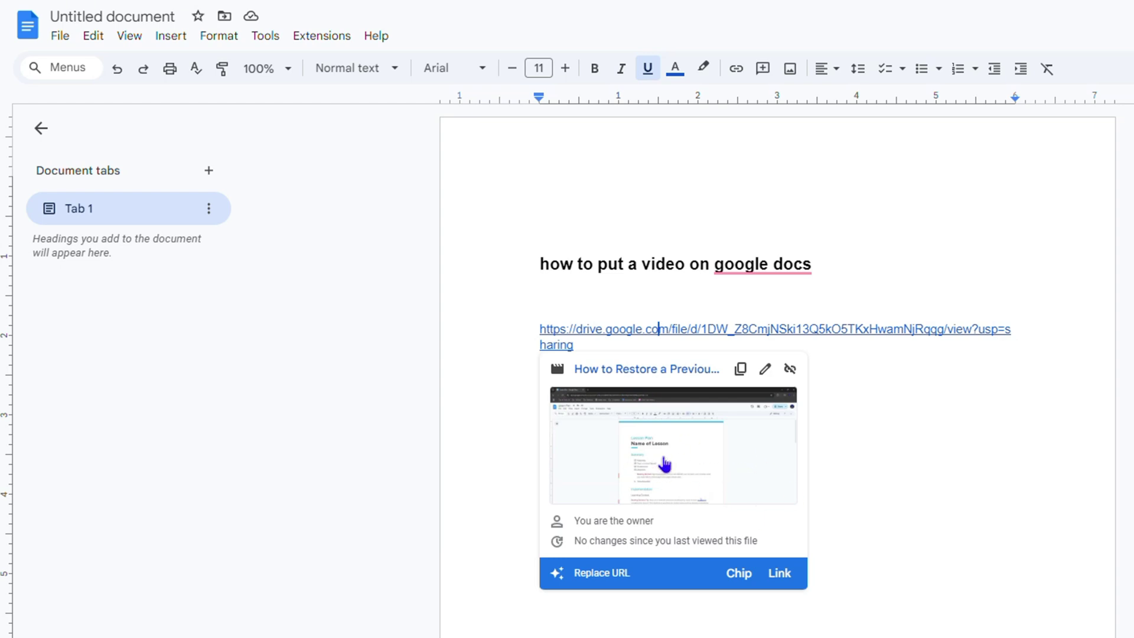
# Open the linked video in the Drive viewer, play it, rewind to 0:00 and replay it.
pyautogui.click(665, 463)
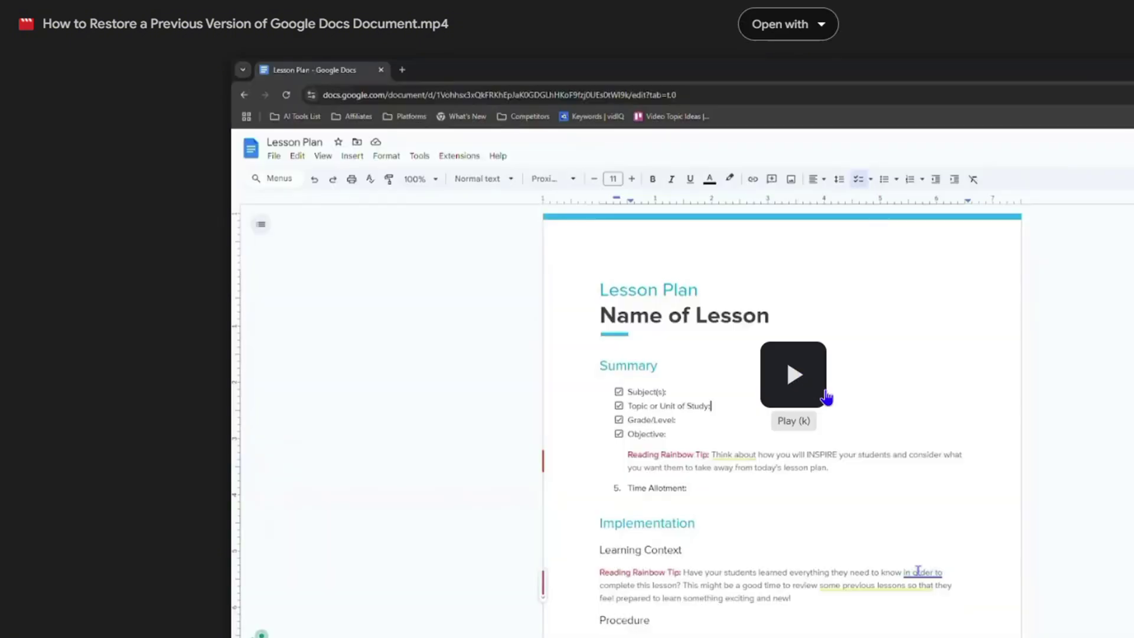
pyautogui.click(775, 390)
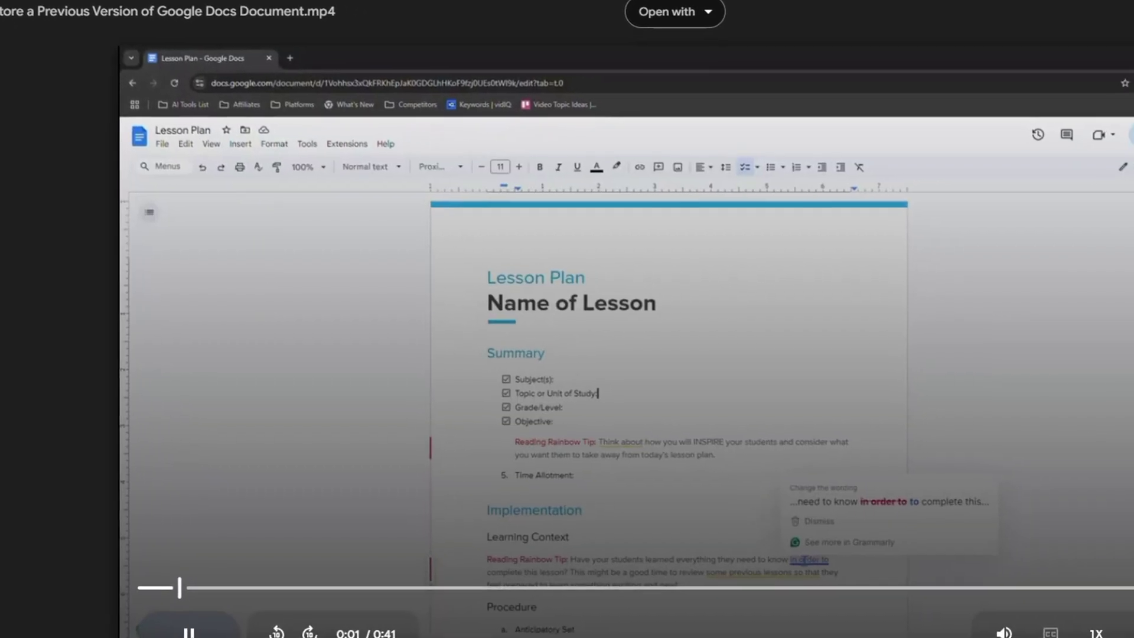
pyautogui.click(356, 380)
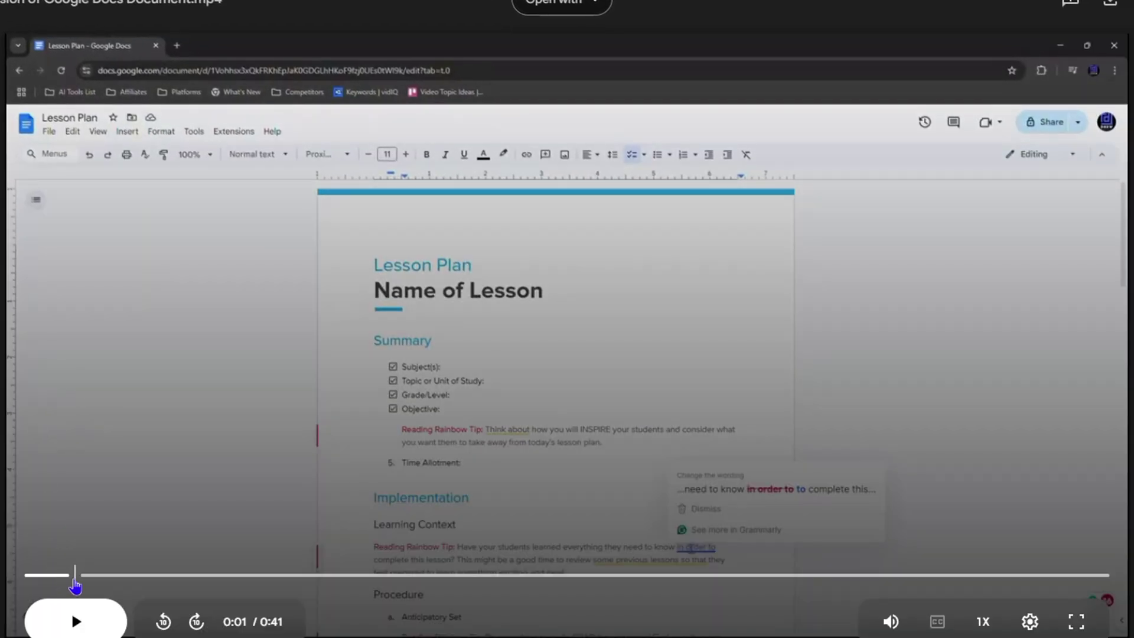
pyautogui.moveTo(75, 582); pyautogui.dragTo(30, 585)
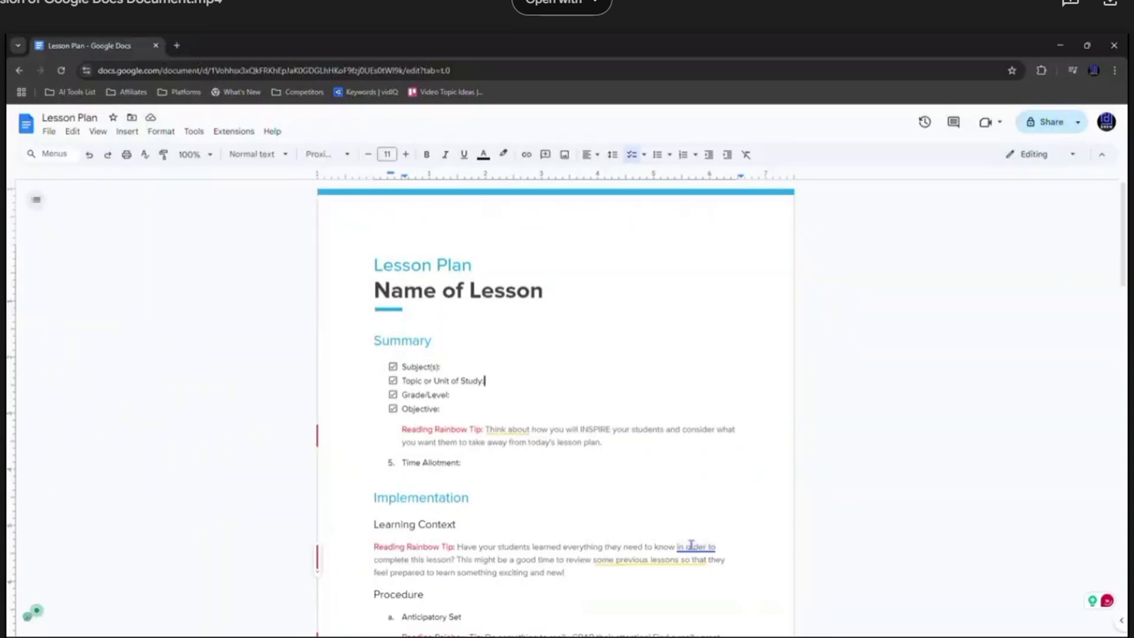
pyautogui.moveTo(872, 60)
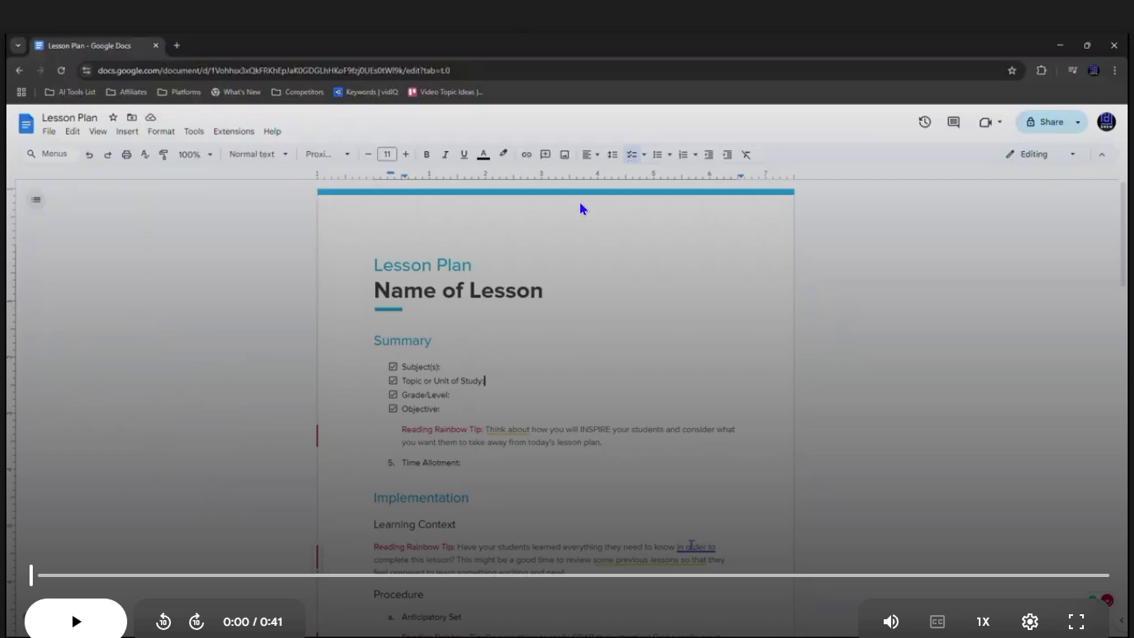
pyautogui.click(562, 197)
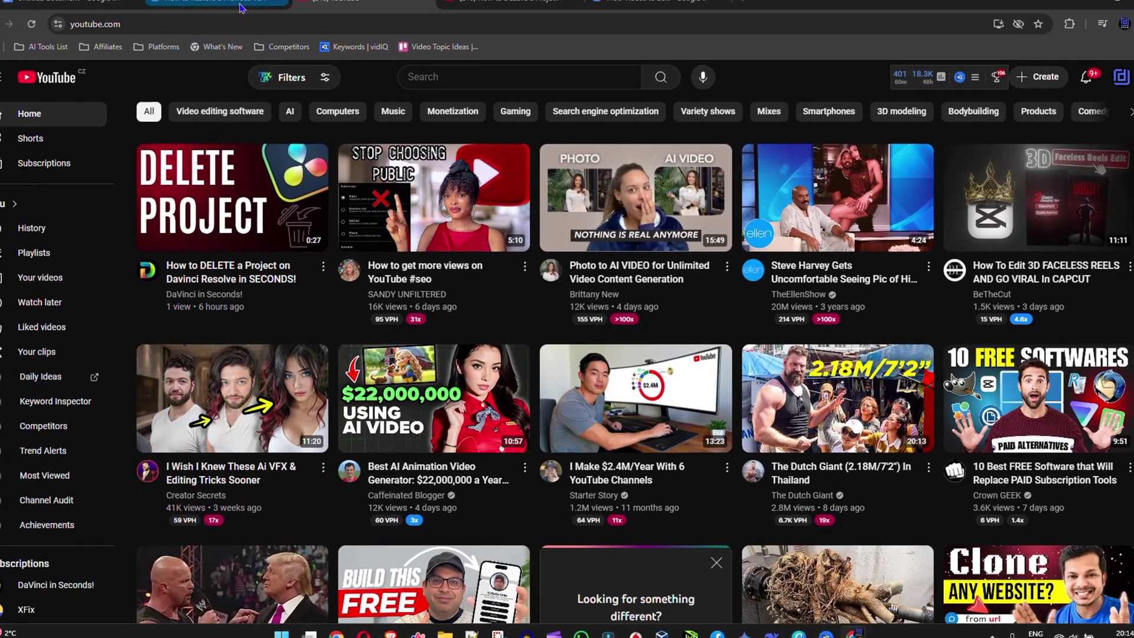
# Search Google for 'video' in a new tab and switch to image results.
pyautogui.hotkey('ctrl', 't')
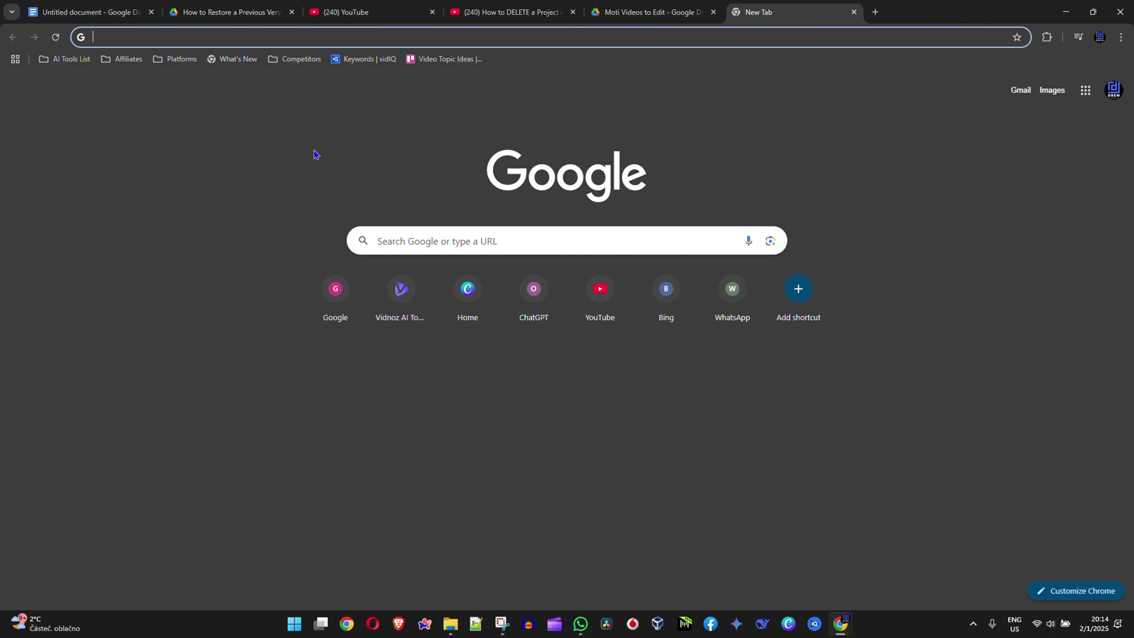
pyautogui.write('video')
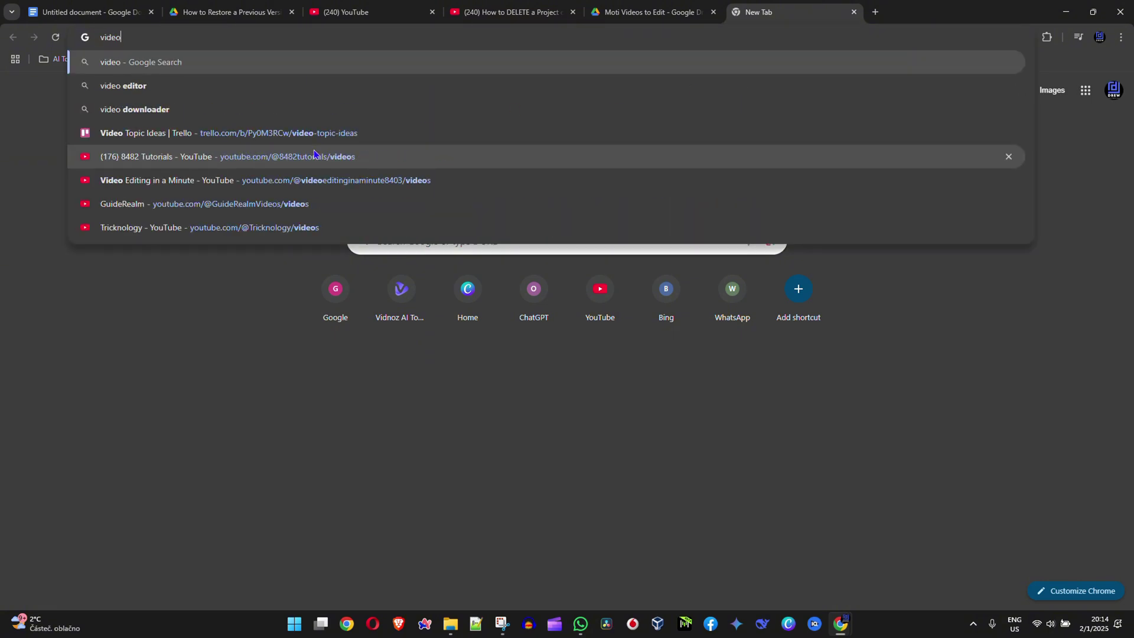
pyautogui.press('Return')
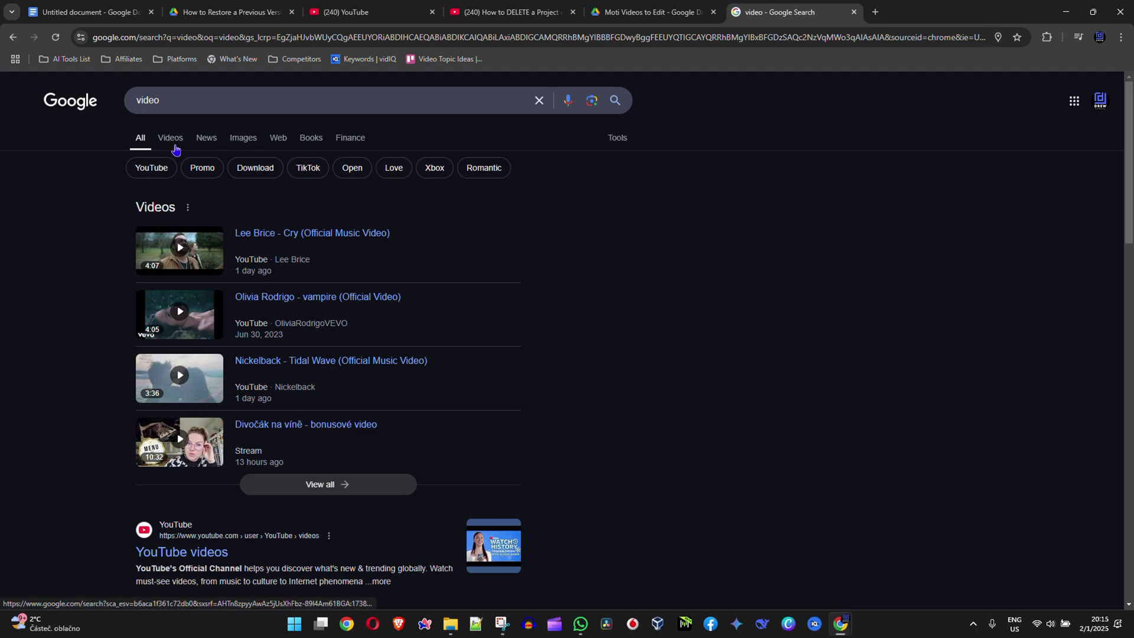
pyautogui.click(179, 139)
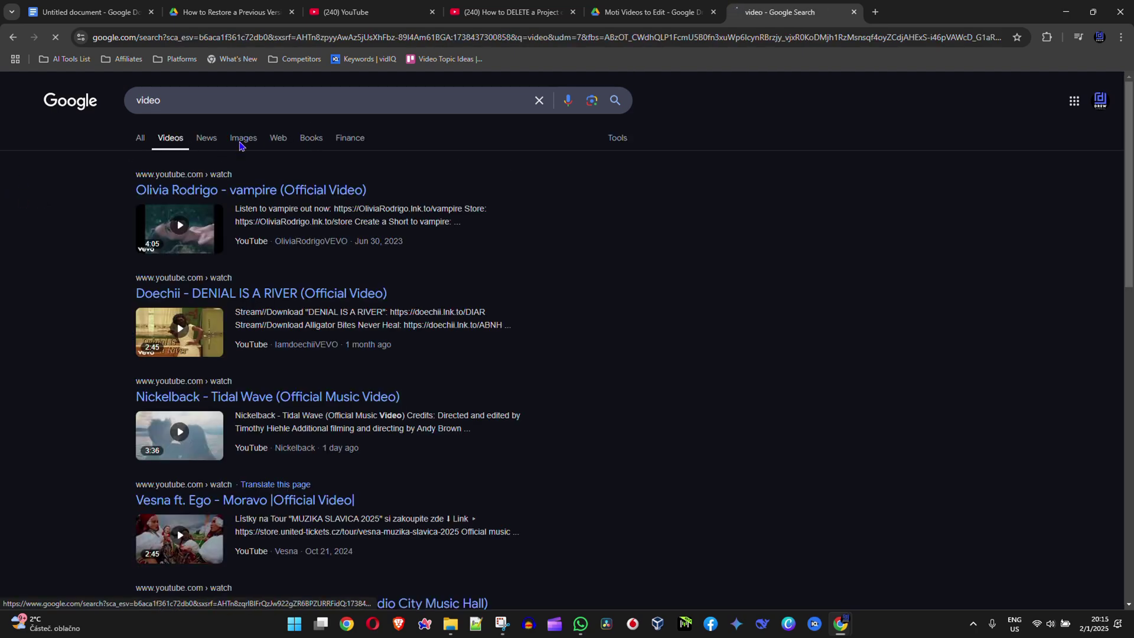
pyautogui.click(242, 139)
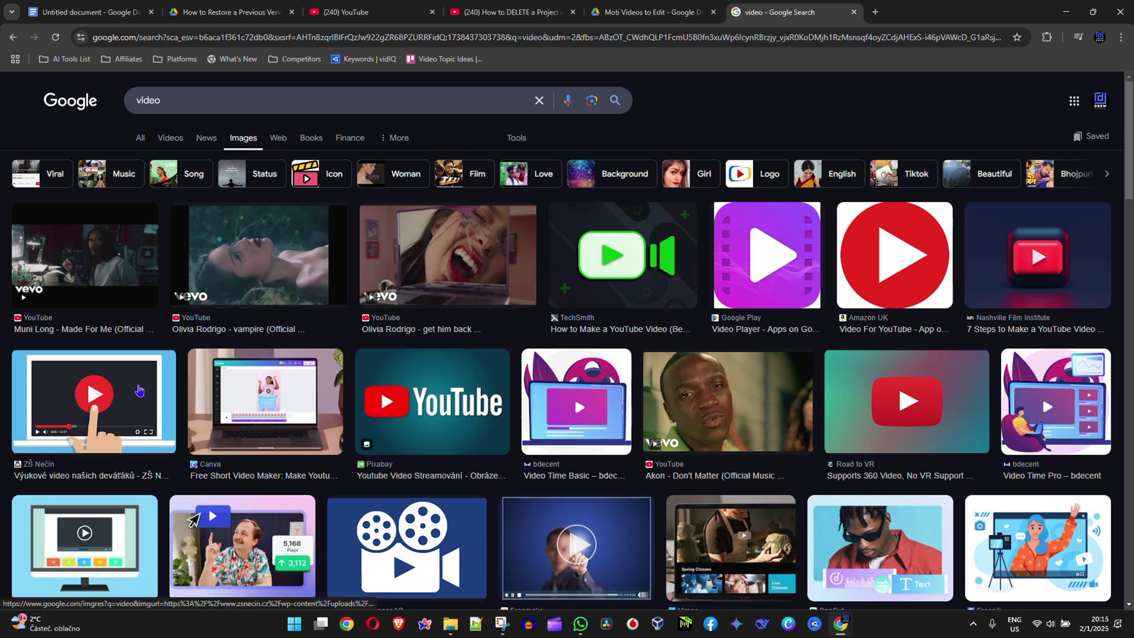
# Save the ZŠ Nečín play-button image to Downloads as seo_google_youtube.jpg and return to the document.
pyautogui.click(124, 391)
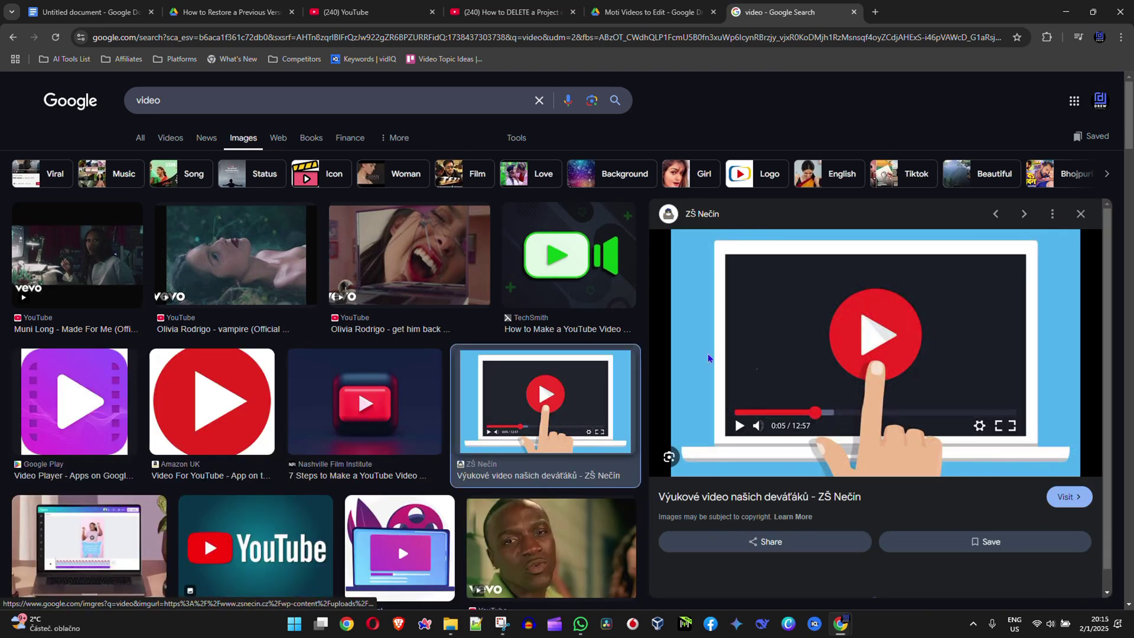
pyautogui.rightClick(915, 386)
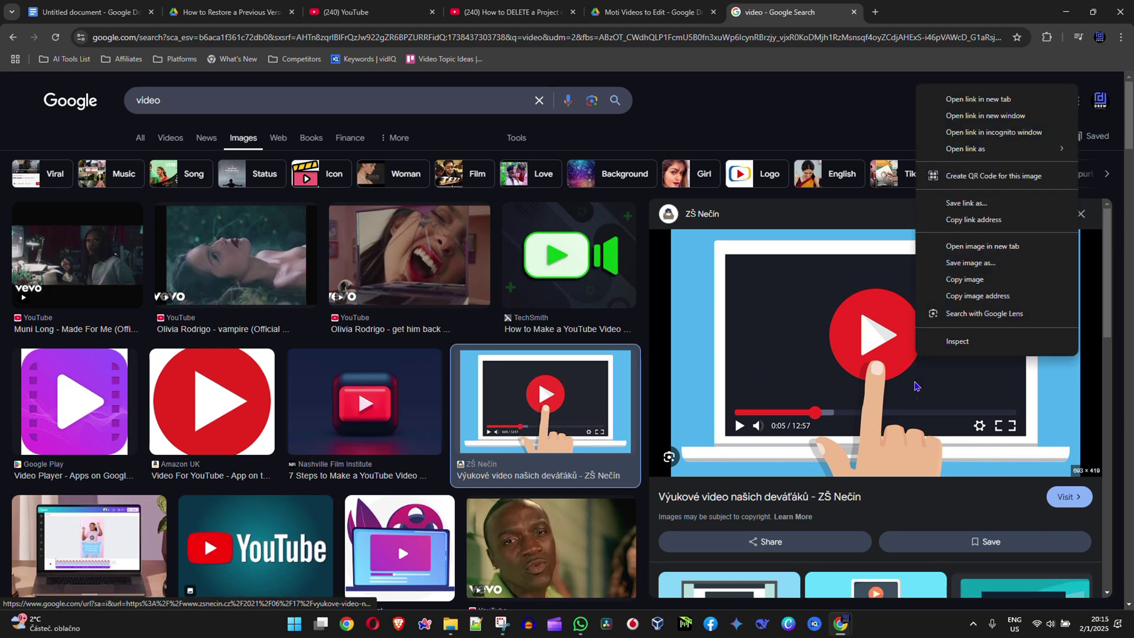
pyautogui.click(977, 269)
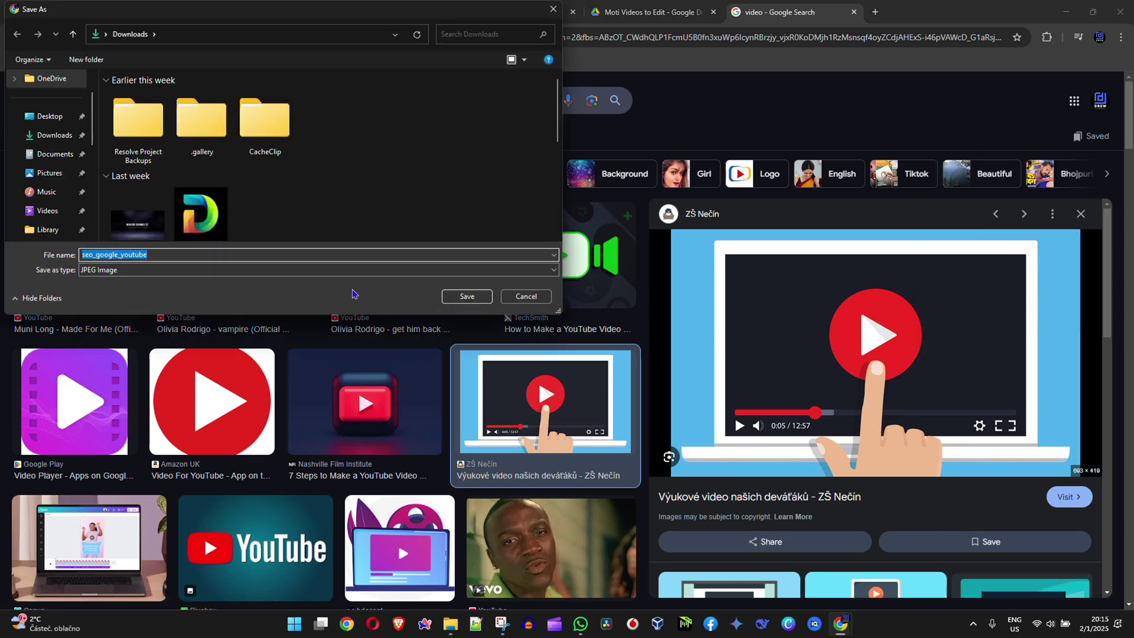
pyautogui.click(466, 296)
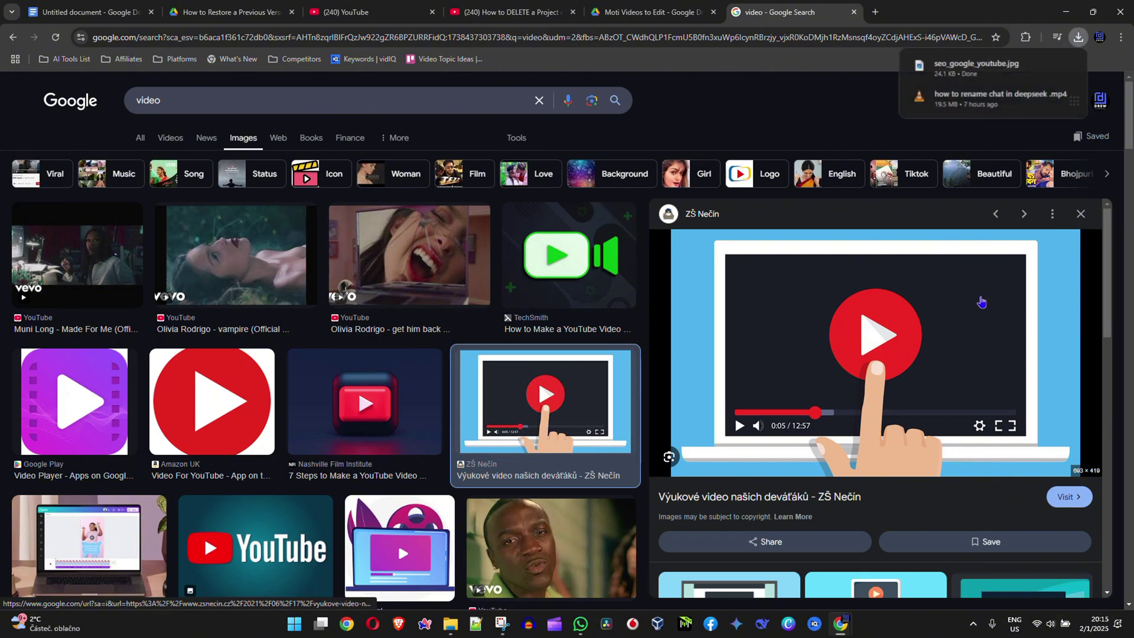
pyautogui.click(88, 12)
# Insert the seo_google_youtube image from Downloads below the Drive link, then select the link text.
pyautogui.click(449, 337)
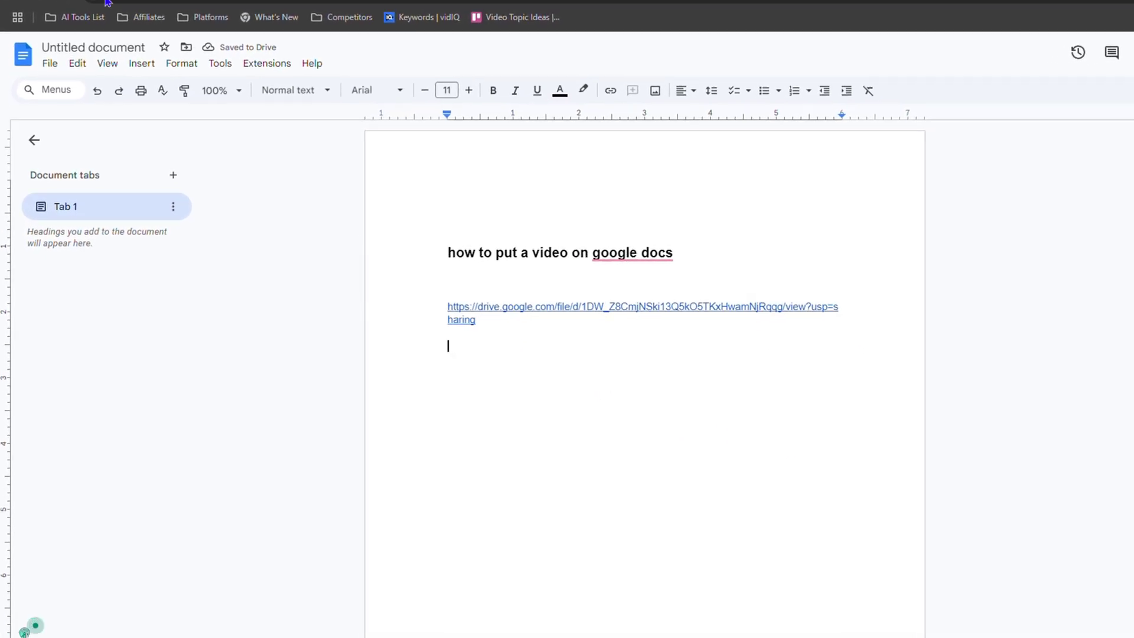
pyautogui.click(142, 64)
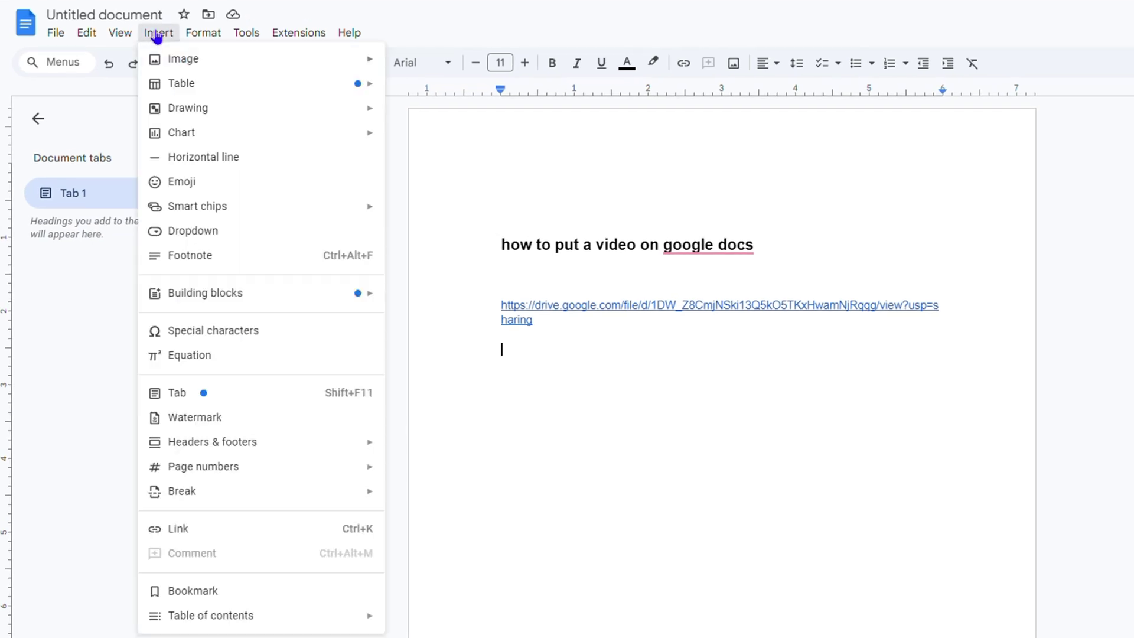
pyautogui.moveTo(372, 59)
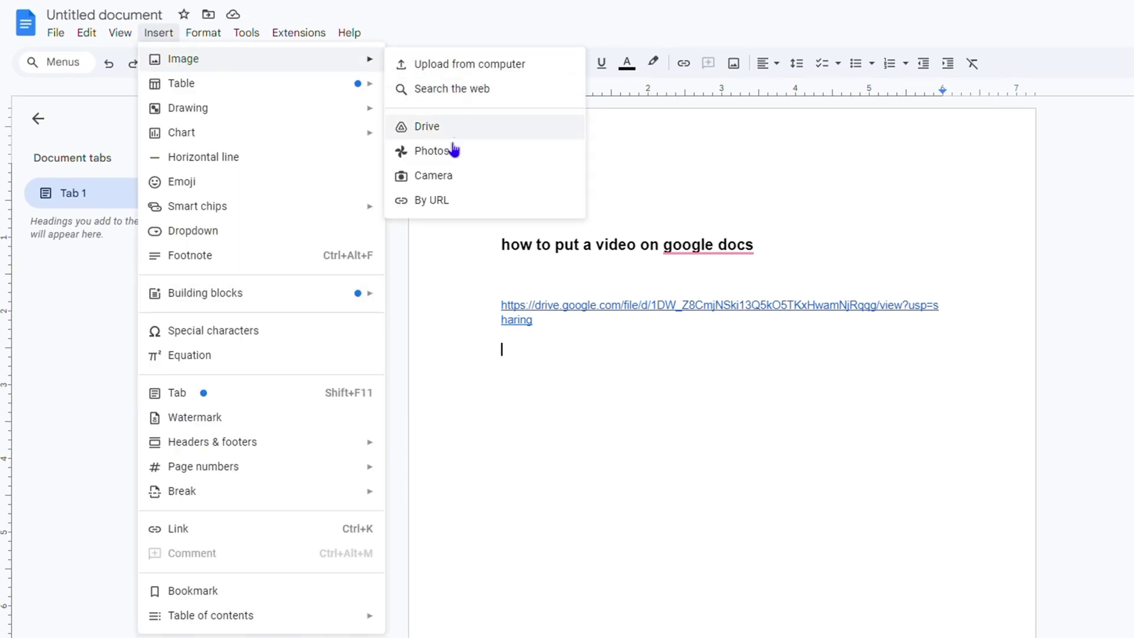
pyautogui.click(464, 66)
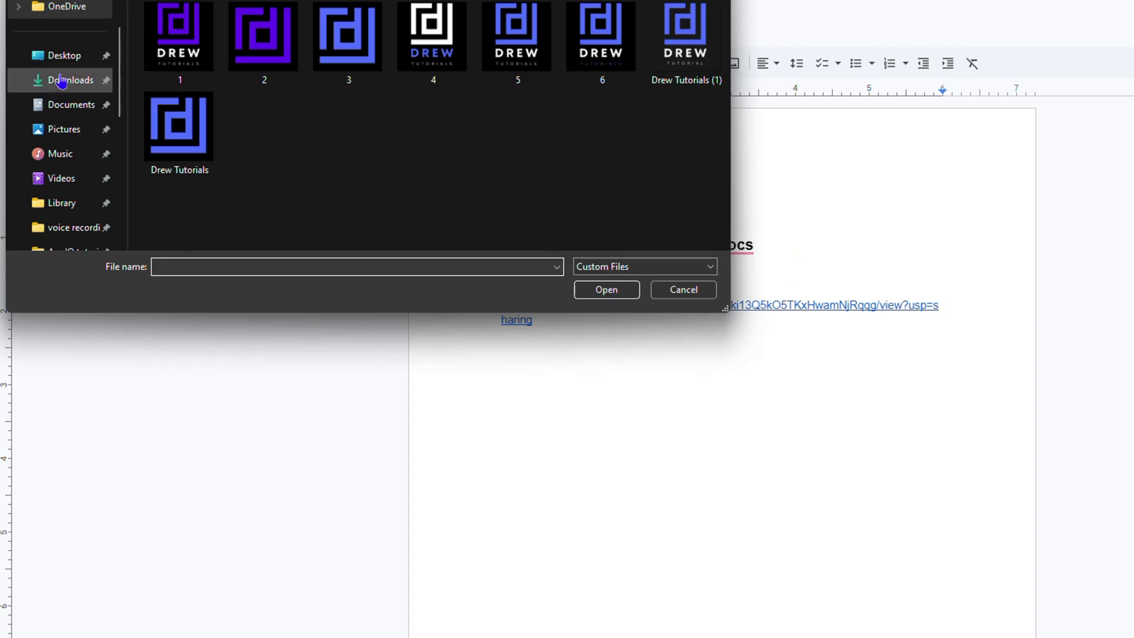
pyautogui.click(62, 80)
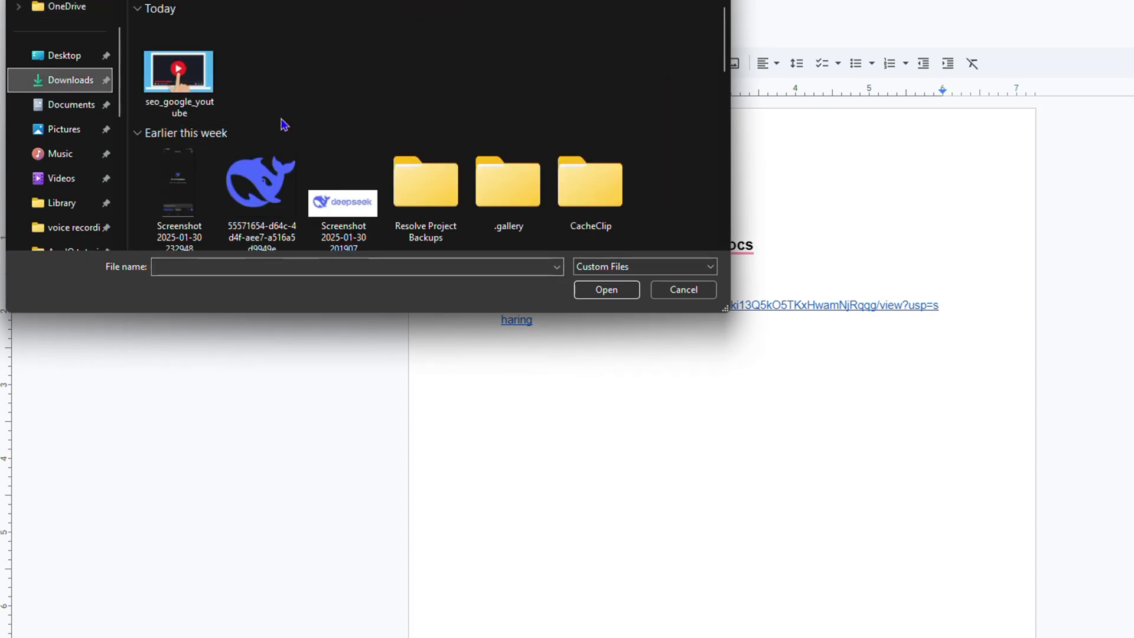
pyautogui.click(180, 89)
pyautogui.click(606, 290)
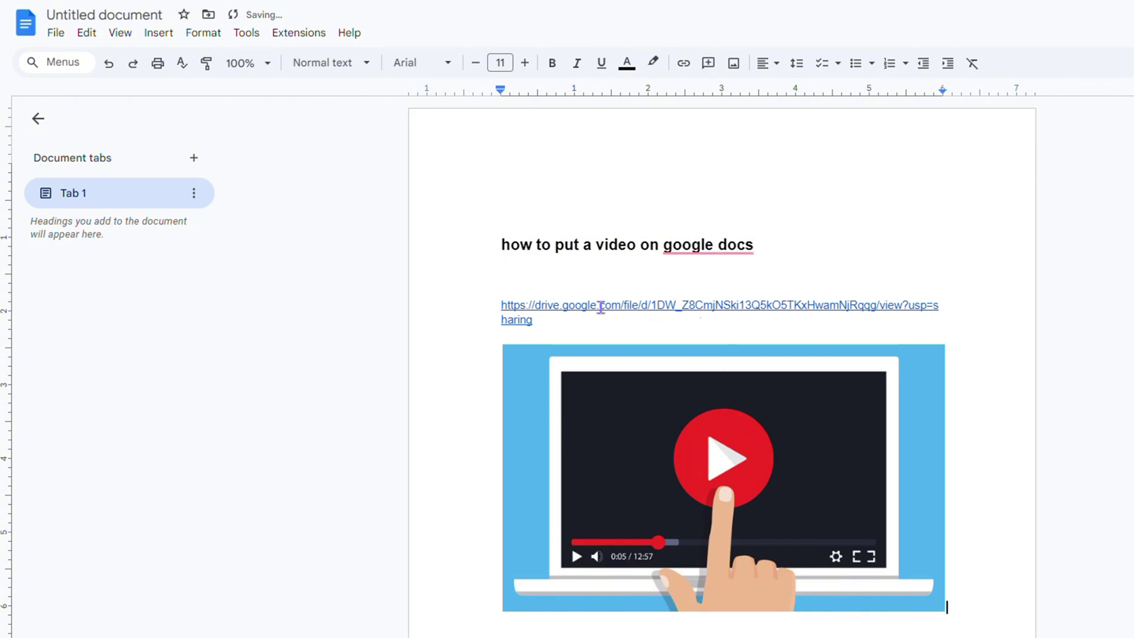
pyautogui.moveTo(535, 322); pyautogui.dragTo(507, 312)
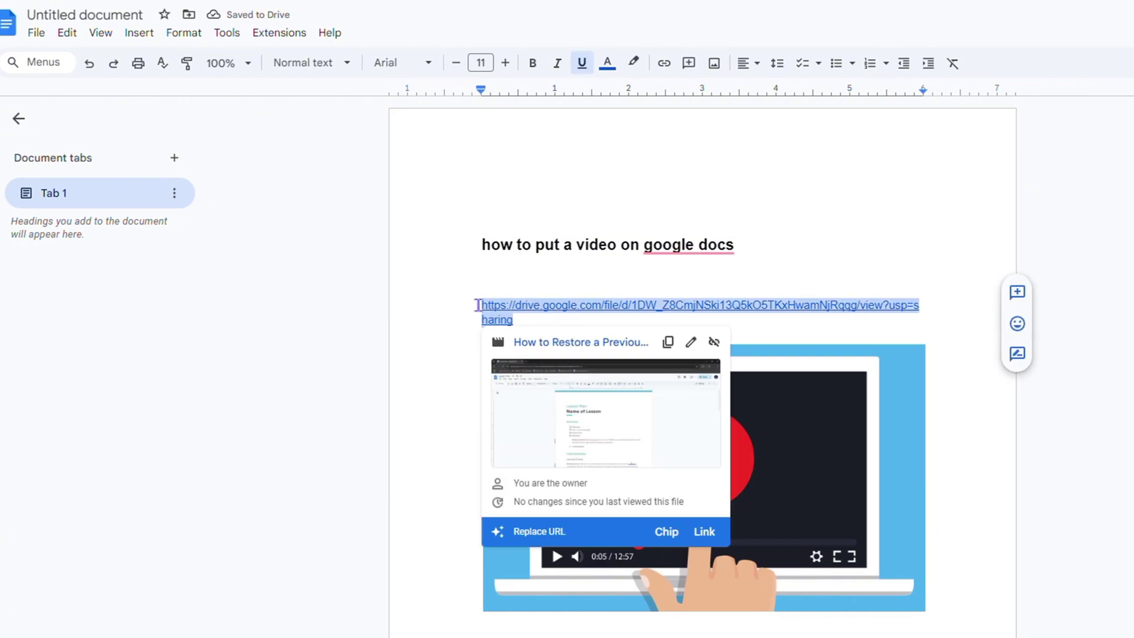
# Delete the Drive URL text and link the play-button image to the pasted Drive video URL.
pyautogui.press('BackSpace')
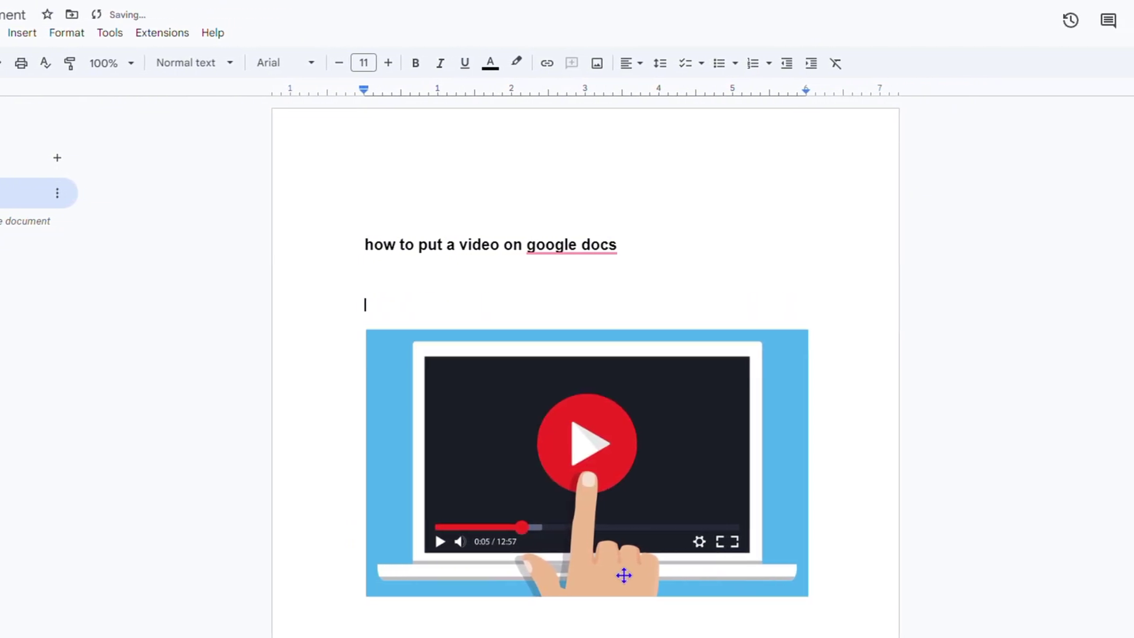
pyautogui.click(617, 472)
pyautogui.rightClick(614, 475)
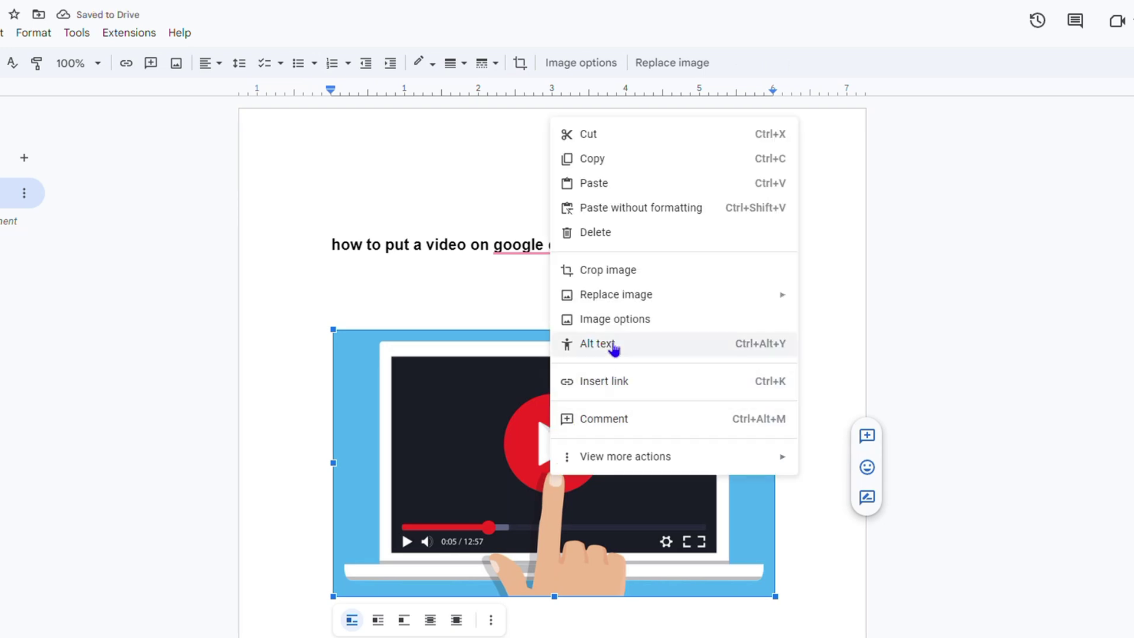
pyautogui.click(632, 381)
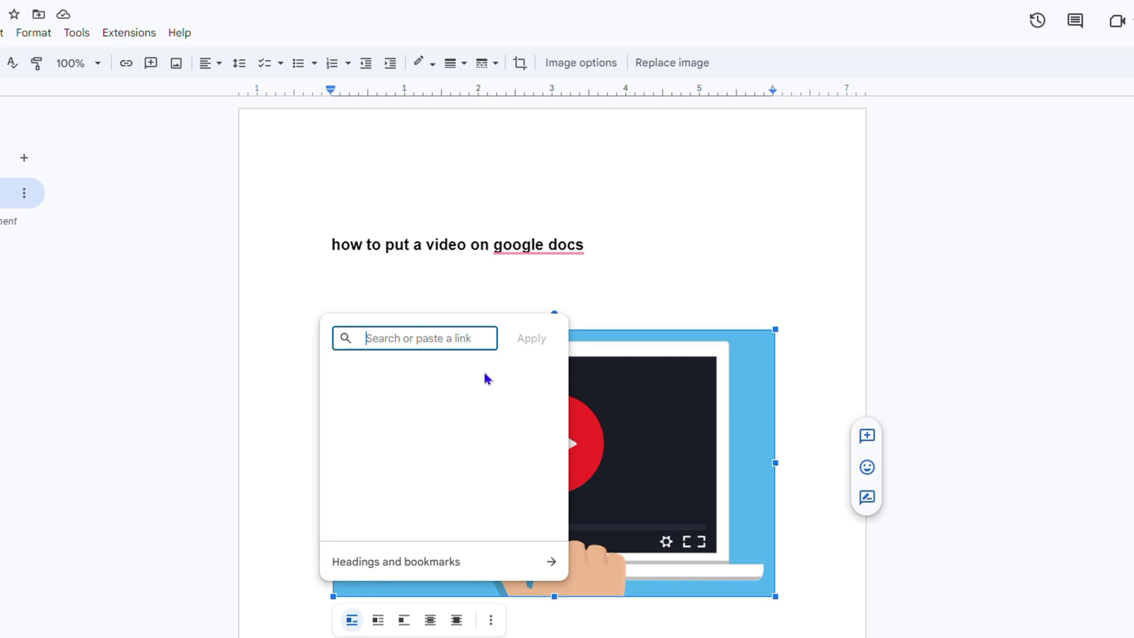
pyautogui.hotkey('ctrl', 'v')
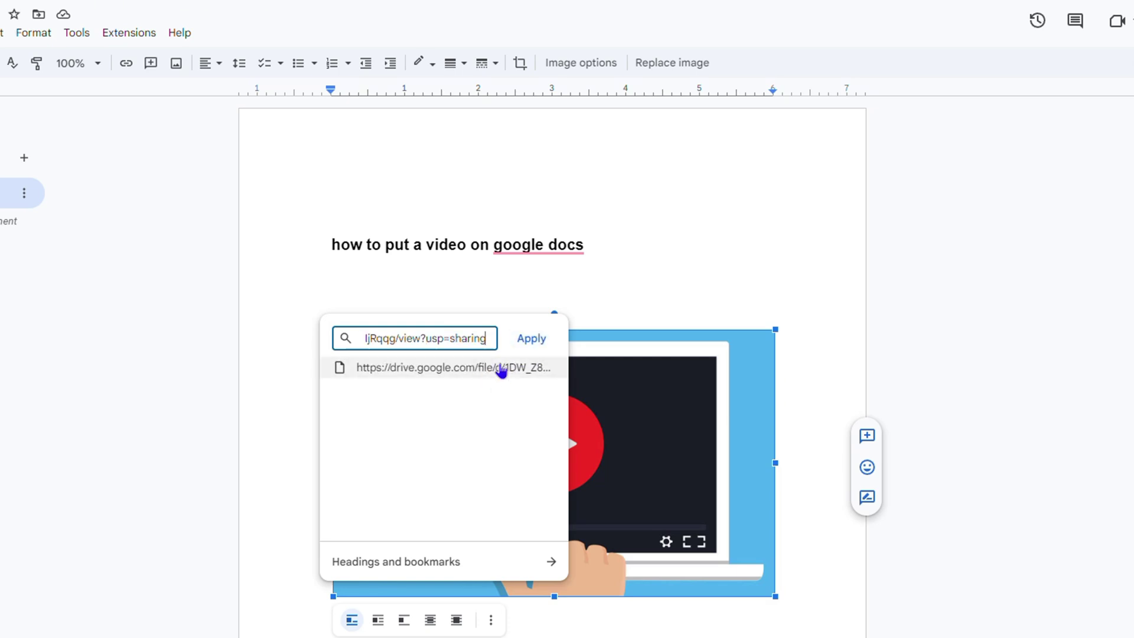
pyautogui.click(501, 369)
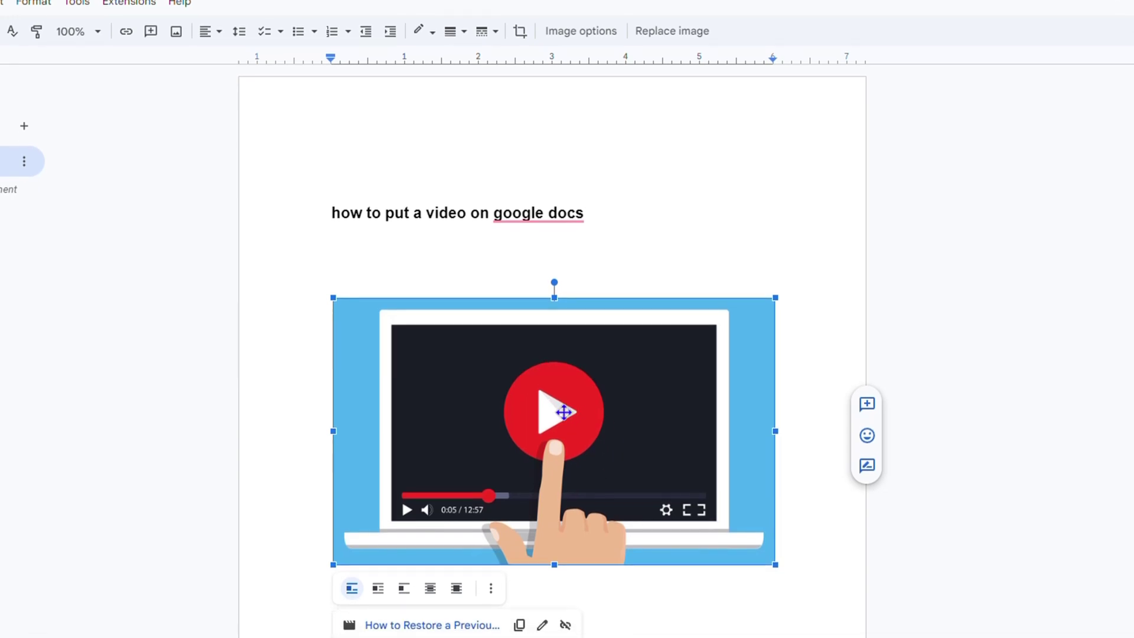
pyautogui.scroll(-3, 615, 384)
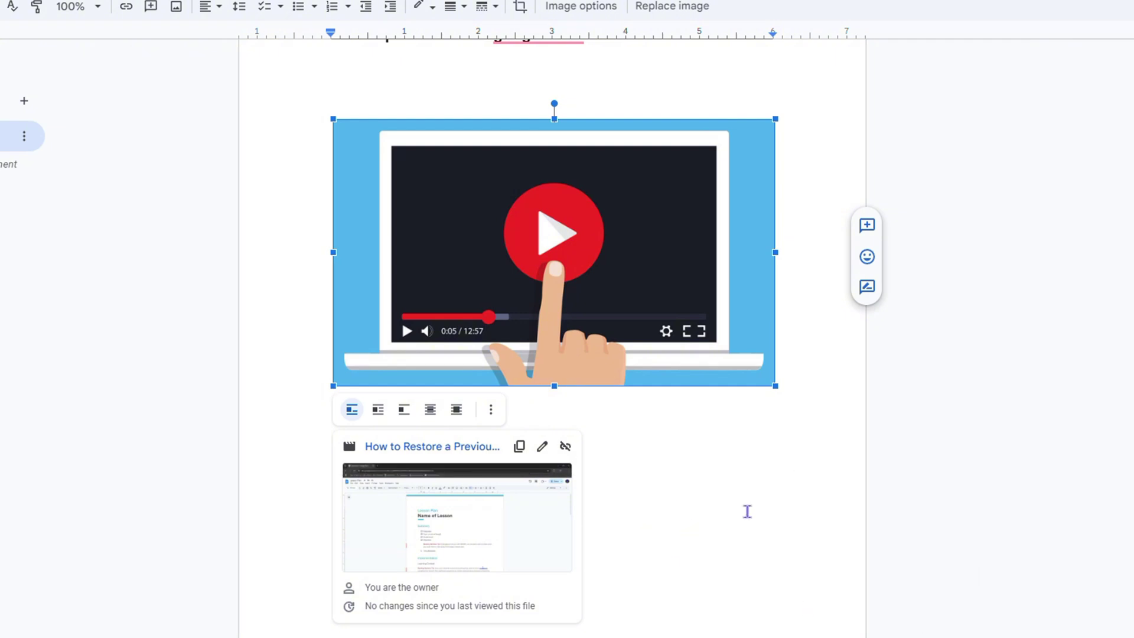
pyautogui.scroll(3, 308, 278)
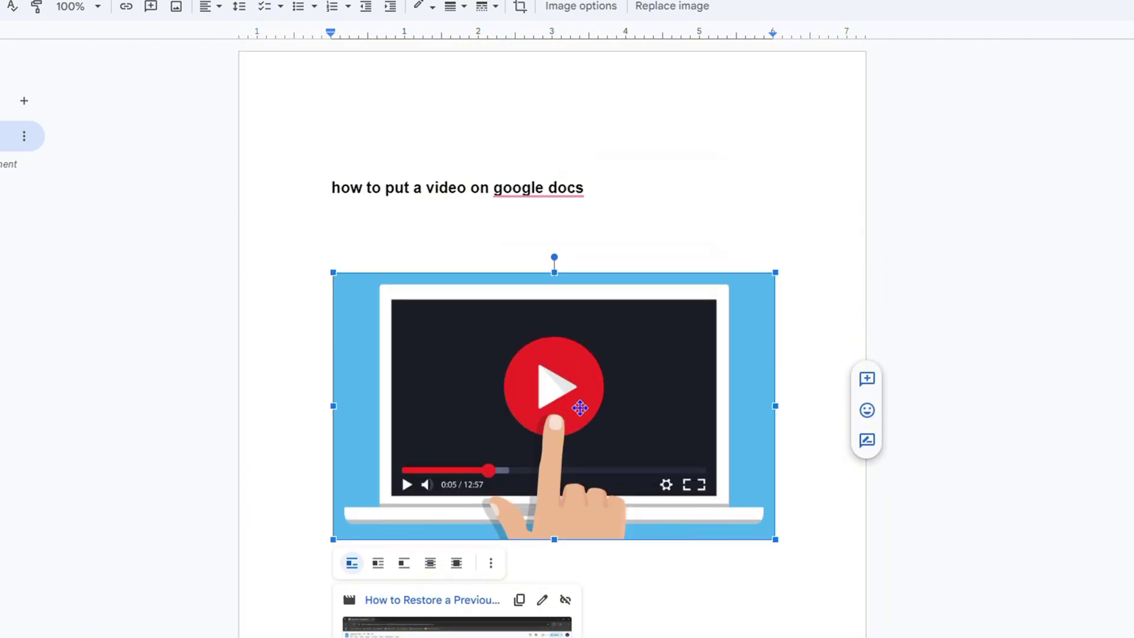